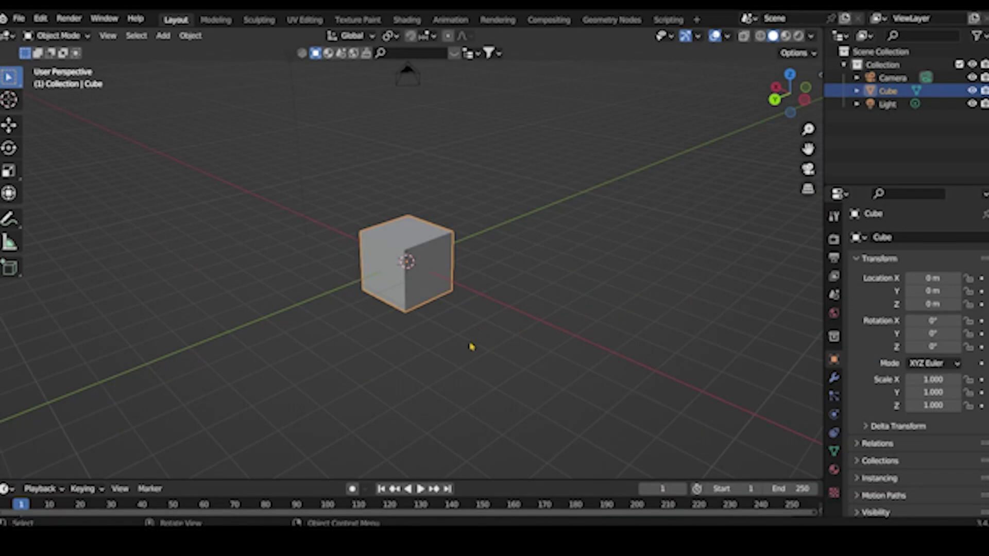
Select and delete every object in the scene
{"action": "key", "text": "shift+a"}
{"action": "key", "text": "a"}
{"action": "key", "text": "x"}
{"action": "left_click", "coordinate": [372, 233]}
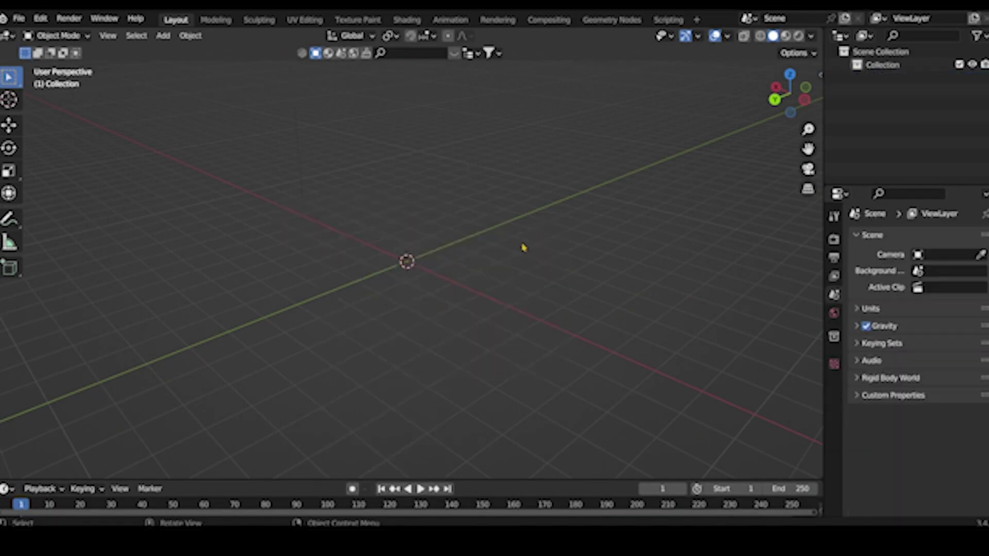
{"action": "middle_click_drag", "start_coordinate": [380, 265], "coordinate": [400, 258]}
Add a plane scaled to about 6.566 and enter Edit Mode
{"action": "key", "text": "shift+a"}
{"action": "mouse_move", "coordinate": [357, 245]}
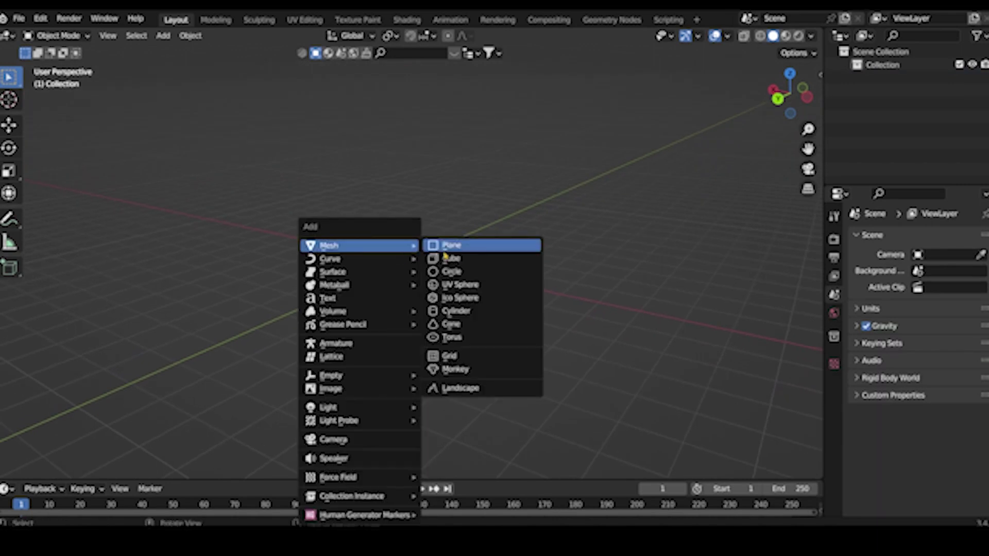
{"action": "left_click", "coordinate": [451, 244]}
{"action": "key", "text": "s"}
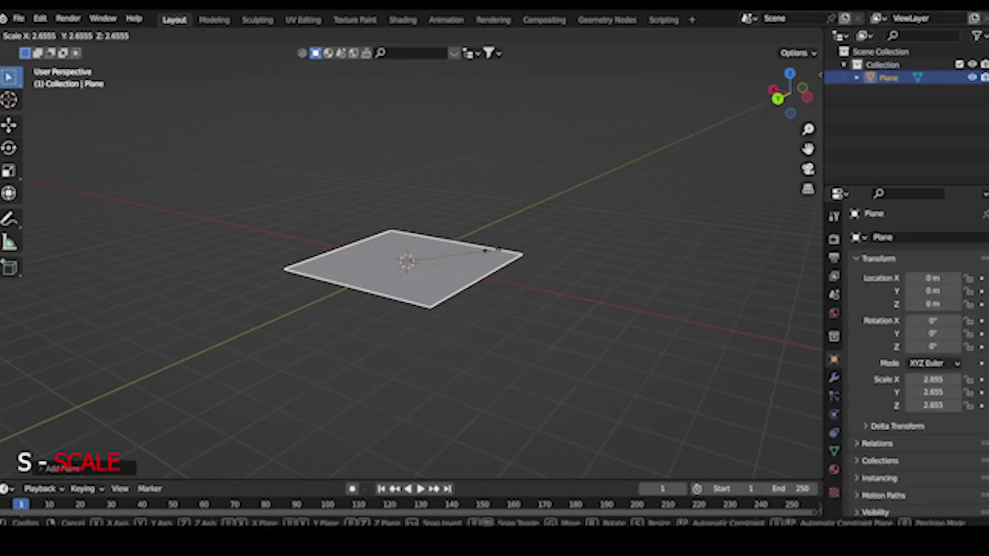
{"action": "left_click", "coordinate": [621, 260]}
{"action": "middle_click_drag", "start_coordinate": [567, 245], "coordinate": [417, 255]}
{"action": "key", "text": "Tab"}
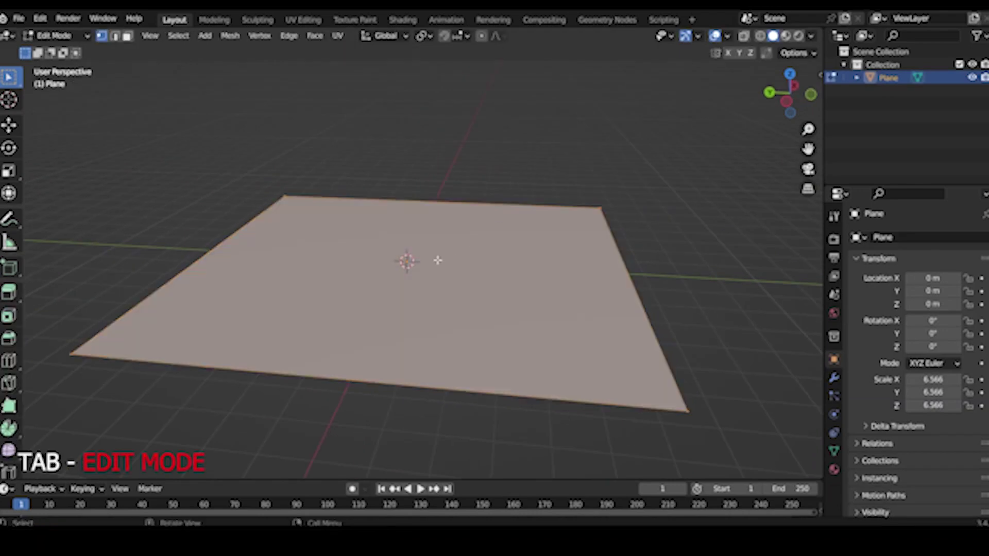
Subdivide the plane with 50 cuts, deselect all, and return to Object Mode
{"action": "right_click", "coordinate": [437, 261]}
{"action": "left_click", "coordinate": [428, 236]}
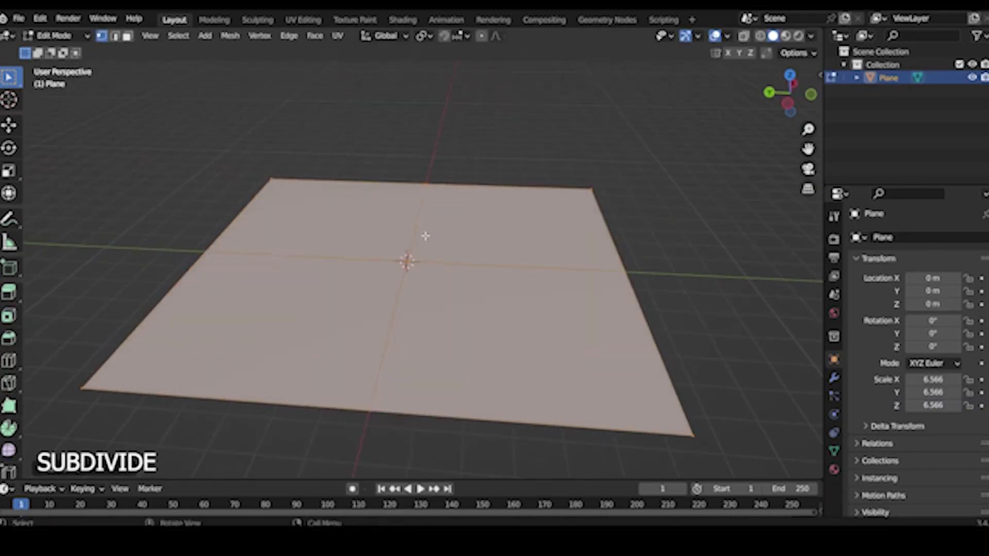
{"action": "left_click", "coordinate": [117, 467]}
{"action": "left_click", "coordinate": [169, 380]}
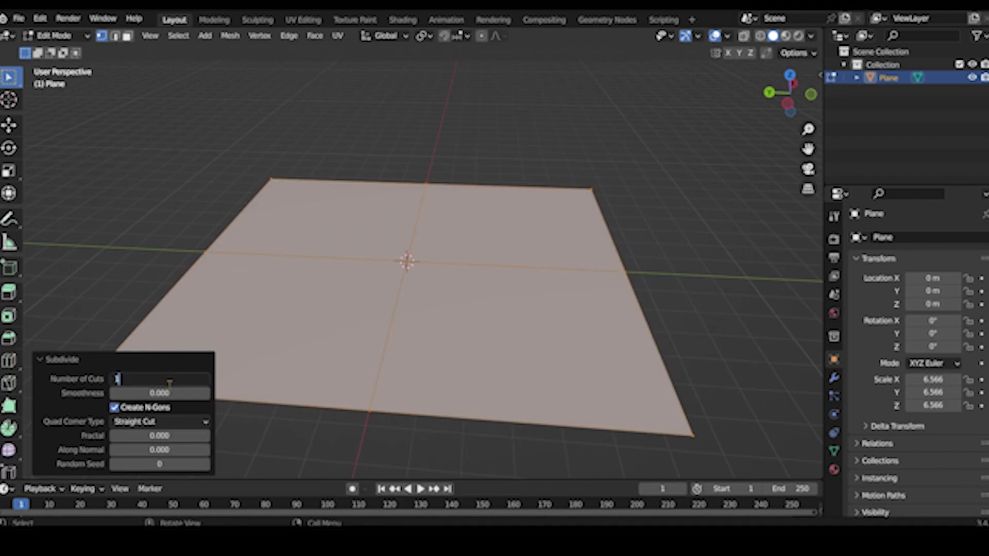
{"action": "type", "text": "50"}
{"action": "key", "text": "Return"}
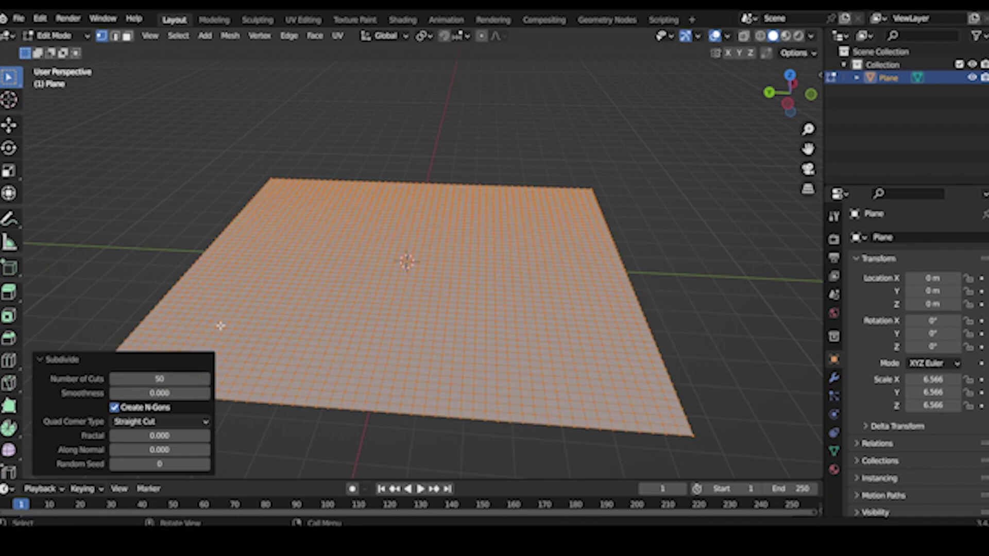
{"action": "key", "text": "alt+a"}
{"action": "key", "text": "Tab"}
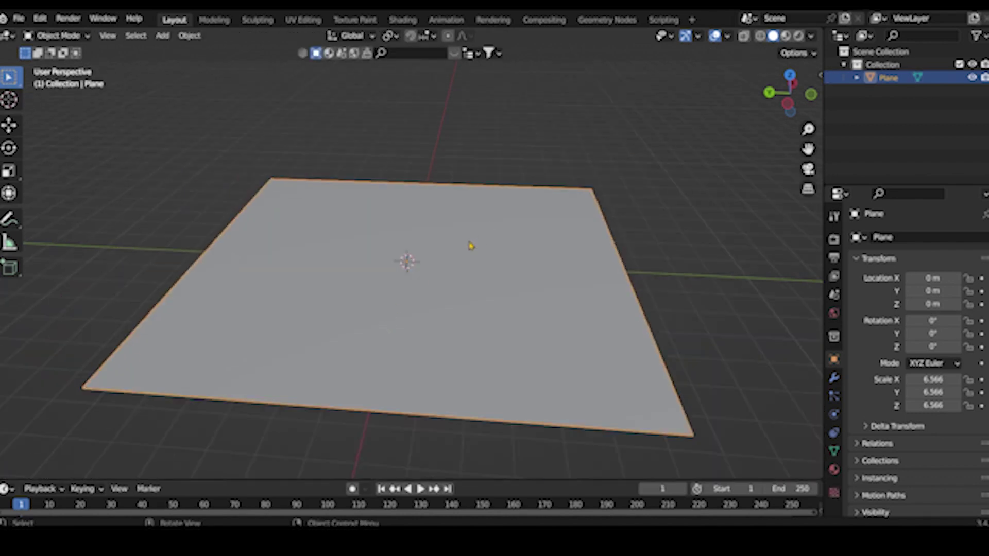
Re-enter Edit Mode and pull a centre vertex up into a spike
{"action": "key", "text": "Tab"}
{"action": "middle_click_drag", "start_coordinate": [388, 276], "coordinate": [446, 290]}
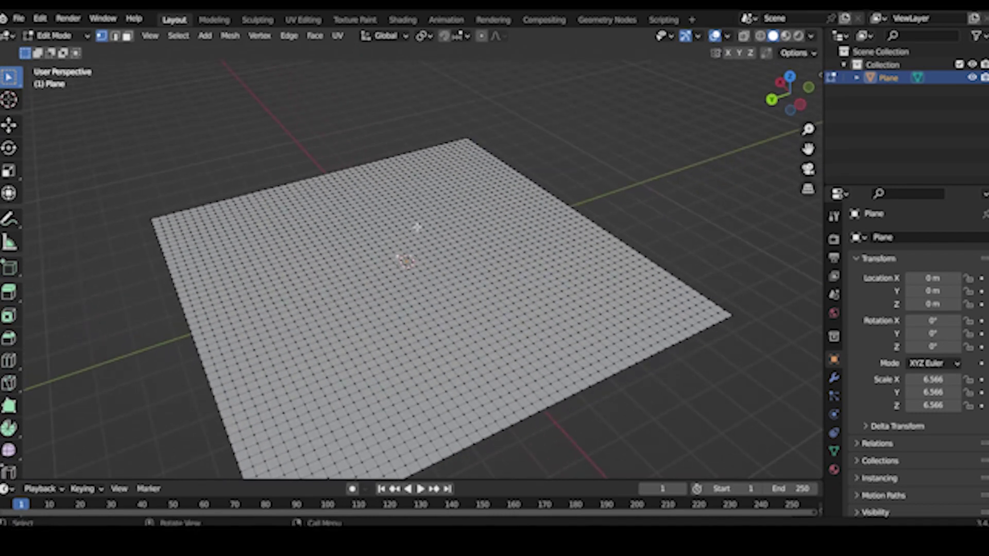
{"action": "key", "text": "g"}
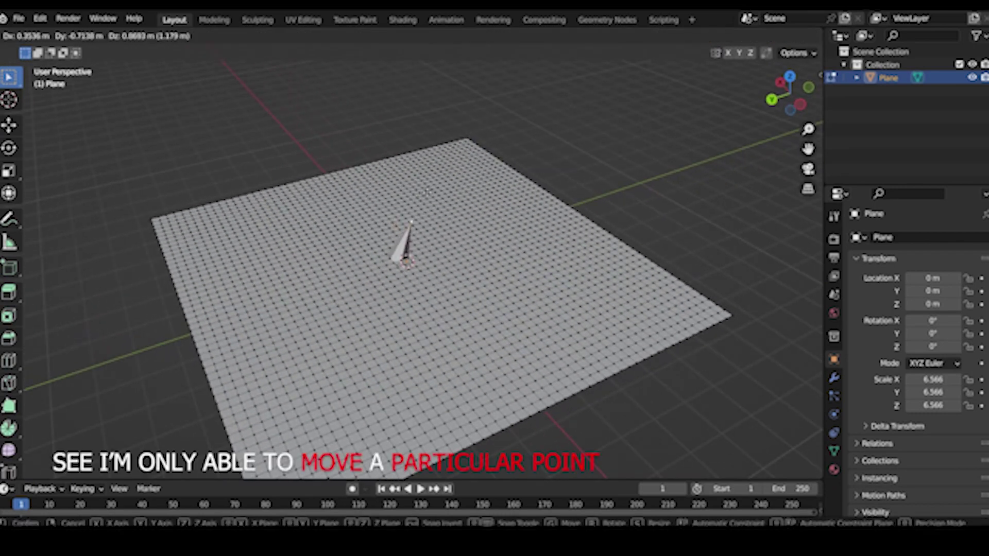
{"action": "left_click", "coordinate": [418, 193]}
{"action": "mouse_move", "coordinate": [417, 193]}
{"action": "middle_mouse_down"}
{"action": "mouse_move", "coordinate": [473, 209]}
{"action": "mouse_move", "coordinate": [459, 185]}
{"action": "middle_mouse_up"}
{"action": "scroll", "coordinate": [472, 209], "scroll_direction": "up", "scroll_amount": 3}
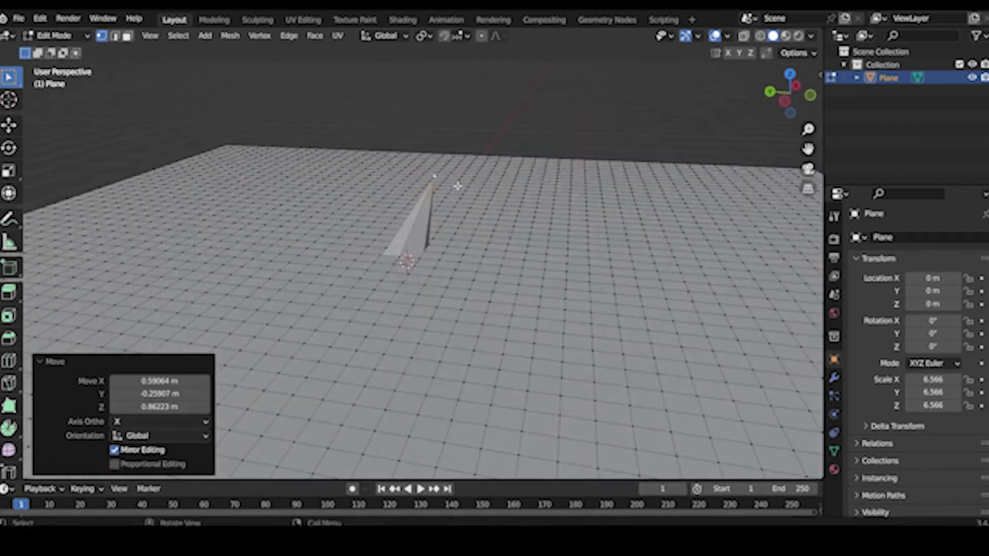
Undo the spike so the grid lies flat, viewing it from above
{"action": "key", "text": "ctrl"}
{"action": "key", "text": "ctrl+z"}
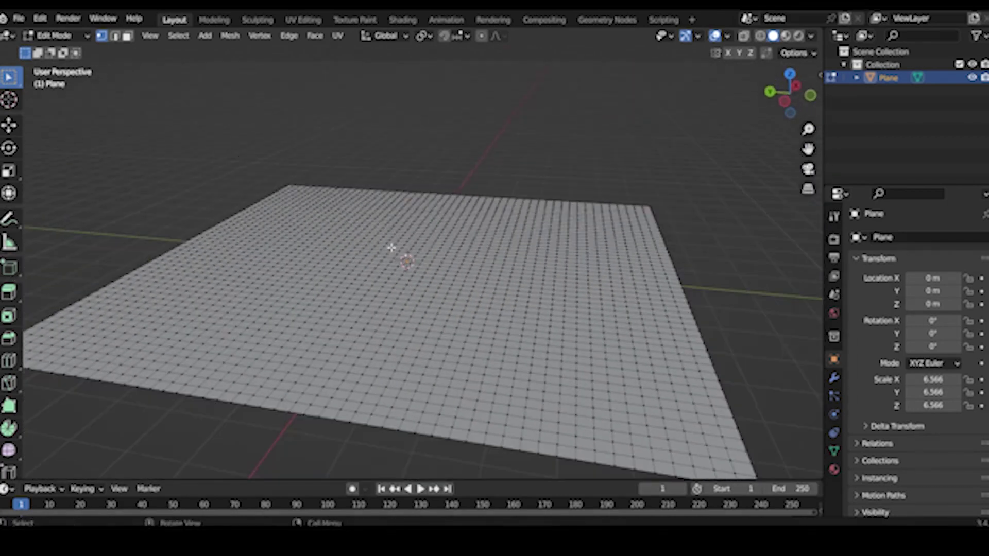
{"action": "scroll", "coordinate": [391, 248], "scroll_direction": "down", "scroll_amount": 3}
{"action": "middle_click_drag", "start_coordinate": [394, 247], "coordinate": [404, 263]}
{"action": "middle_click_drag", "start_coordinate": [492, 299], "coordinate": [423, 254]}
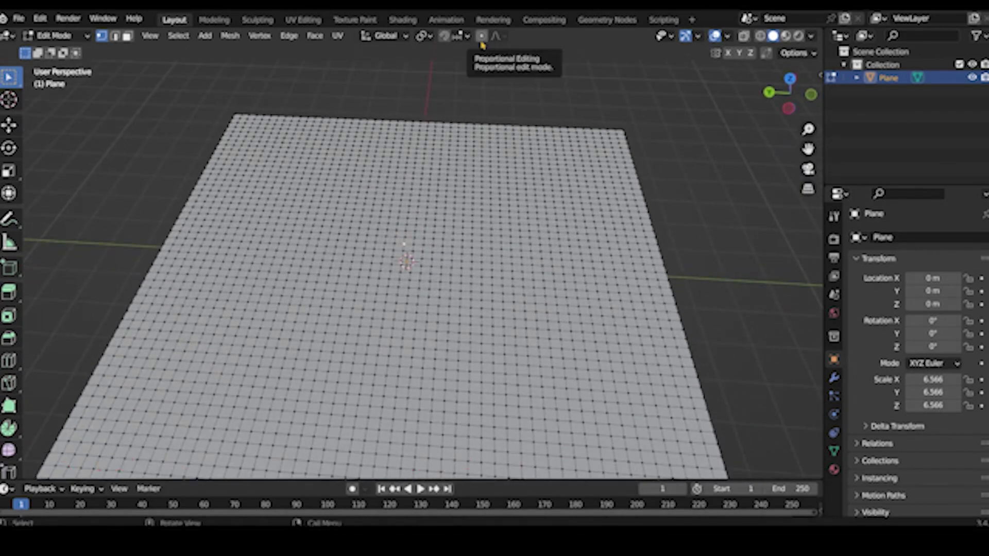
Turn on proportional editing and lift the centre vertex into a smooth mound with 5.56 m falloff
{"action": "left_click", "coordinate": [482, 36]}
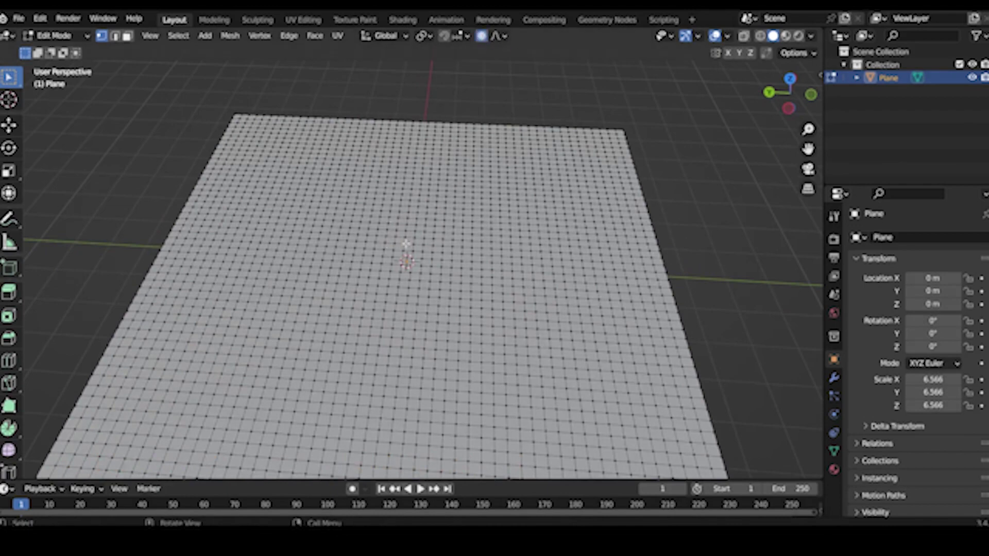
{"action": "key", "text": "g"}
{"action": "scroll", "coordinate": [406, 249], "scroll_direction": "down", "scroll_amount": 3}
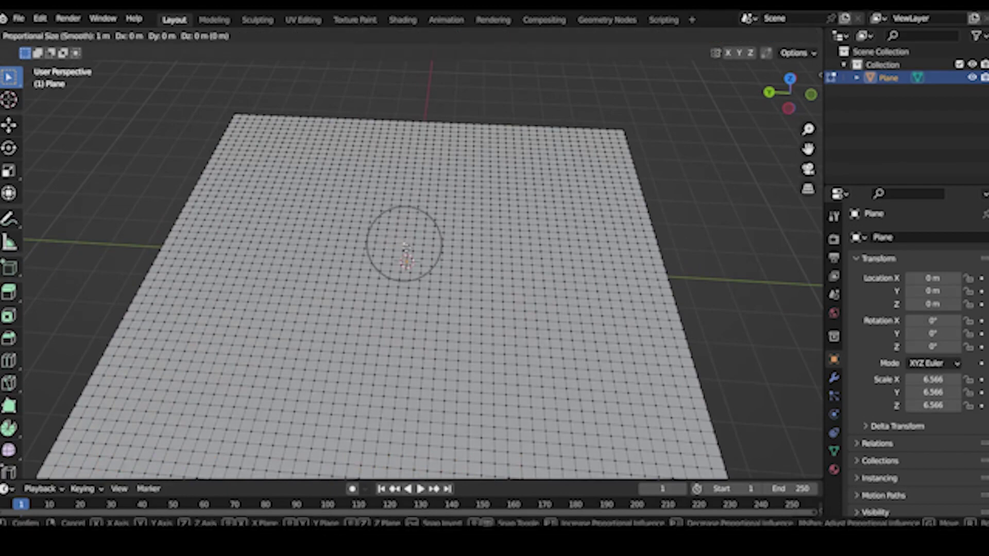
{"action": "scroll", "coordinate": [406, 249], "scroll_direction": "up", "scroll_amount": 1}
{"action": "scroll", "coordinate": [406, 248], "scroll_direction": "down", "scroll_amount": 2}
{"action": "scroll", "coordinate": [406, 248], "scroll_direction": "down", "scroll_amount": 1}
{"action": "scroll", "coordinate": [406, 248], "scroll_direction": "down", "scroll_amount": 7}
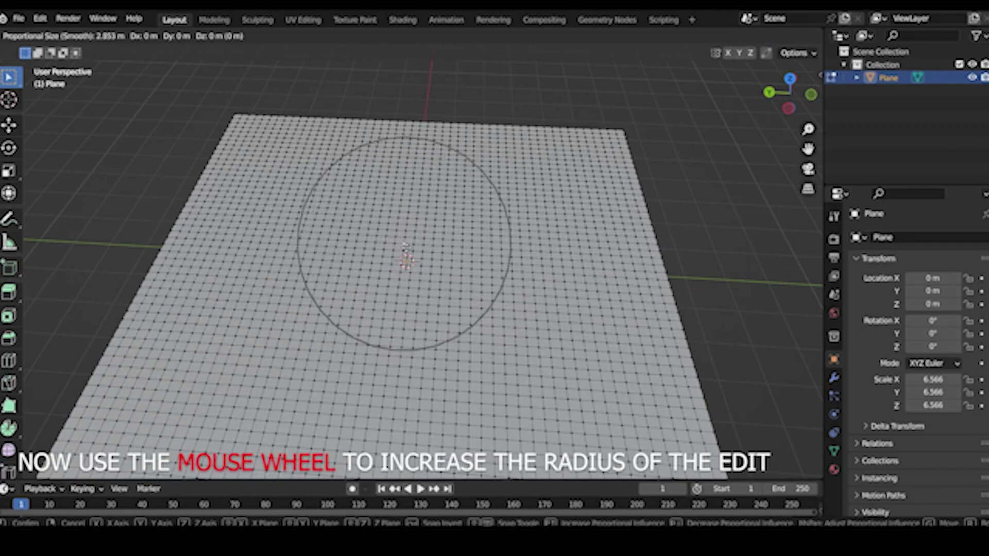
{"action": "scroll", "coordinate": [406, 248], "scroll_direction": "up", "scroll_amount": 7}
{"action": "scroll", "coordinate": [406, 248], "scroll_direction": "down", "scroll_amount": 8}
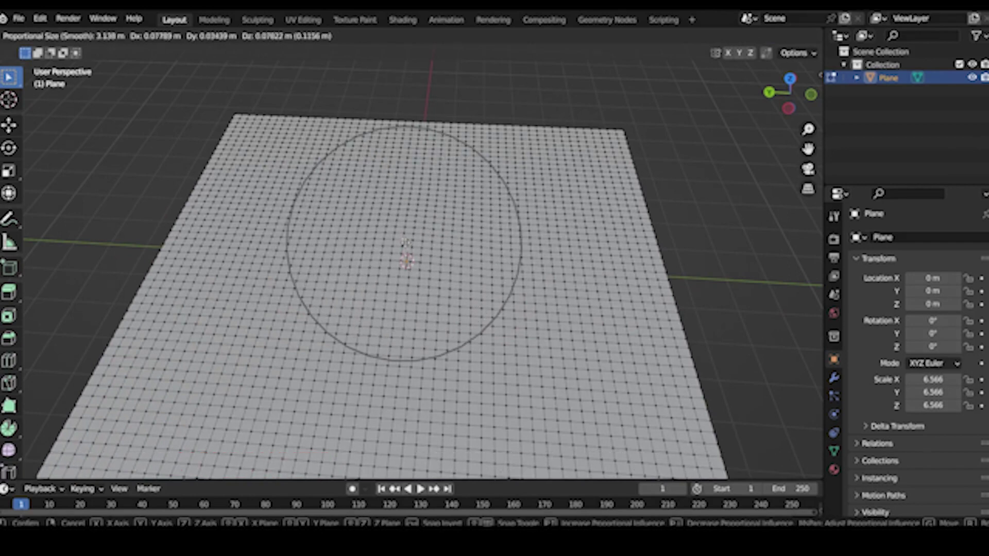
{"action": "scroll", "coordinate": [405, 233], "scroll_direction": "down", "scroll_amount": 2}
{"action": "scroll", "coordinate": [405, 226], "scroll_direction": "down", "scroll_amount": 2}
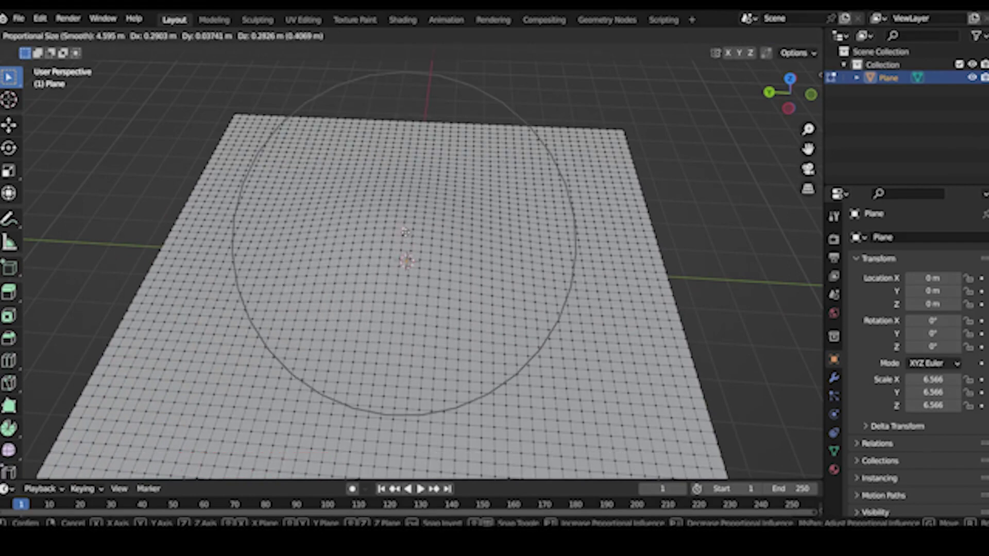
{"action": "scroll", "coordinate": [405, 222], "scroll_direction": "down", "scroll_amount": 1}
{"action": "scroll", "coordinate": [404, 219], "scroll_direction": "down", "scroll_amount": 1}
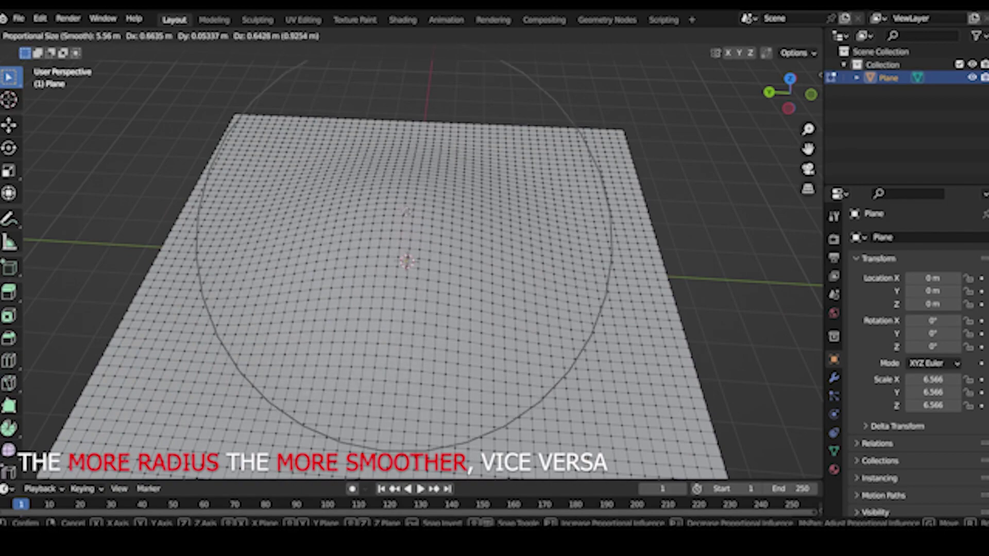
{"action": "left_click", "coordinate": [406, 219]}
{"action": "mouse_move", "coordinate": [407, 220]}
{"action": "middle_mouse_down"}
{"action": "mouse_move", "coordinate": [450, 182]}
{"action": "mouse_move", "coordinate": [402, 207]}
{"action": "middle_mouse_up"}
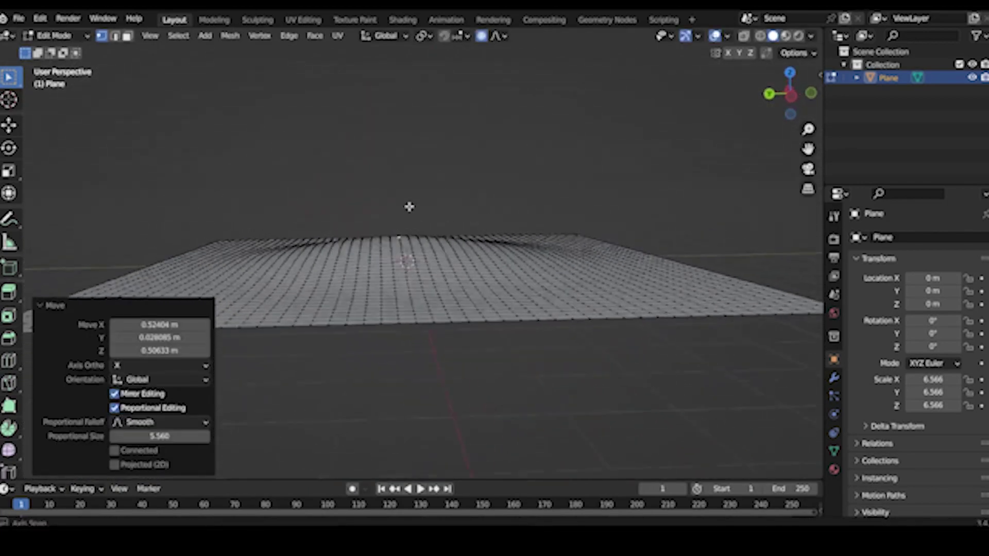
{"action": "left_click", "coordinate": [569, 243]}
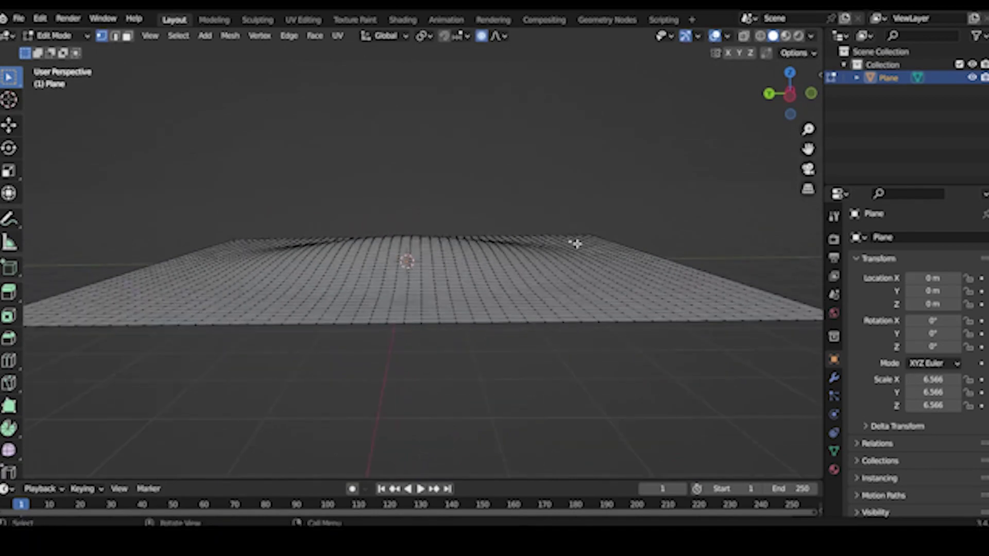
Lower the far-edge area about 0.26 m on Z with enlarged proportional falloff
{"action": "key", "text": "g"}
{"action": "key", "text": "z"}
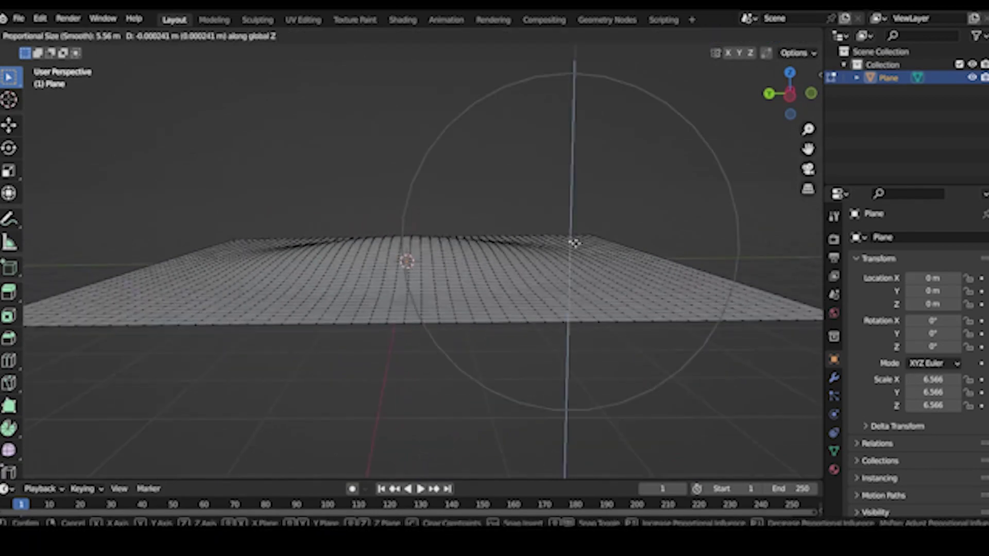
{"action": "scroll", "coordinate": [574, 238], "scroll_direction": "up", "scroll_amount": 5}
{"action": "scroll", "coordinate": [574, 240], "scroll_direction": "up", "scroll_amount": 1}
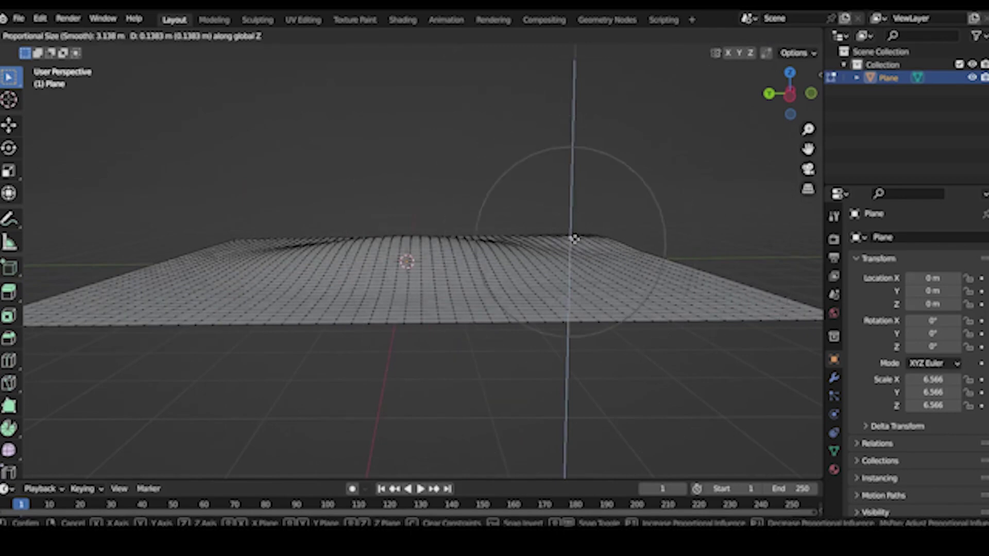
{"action": "scroll", "coordinate": [575, 242], "scroll_direction": "up", "scroll_amount": 2}
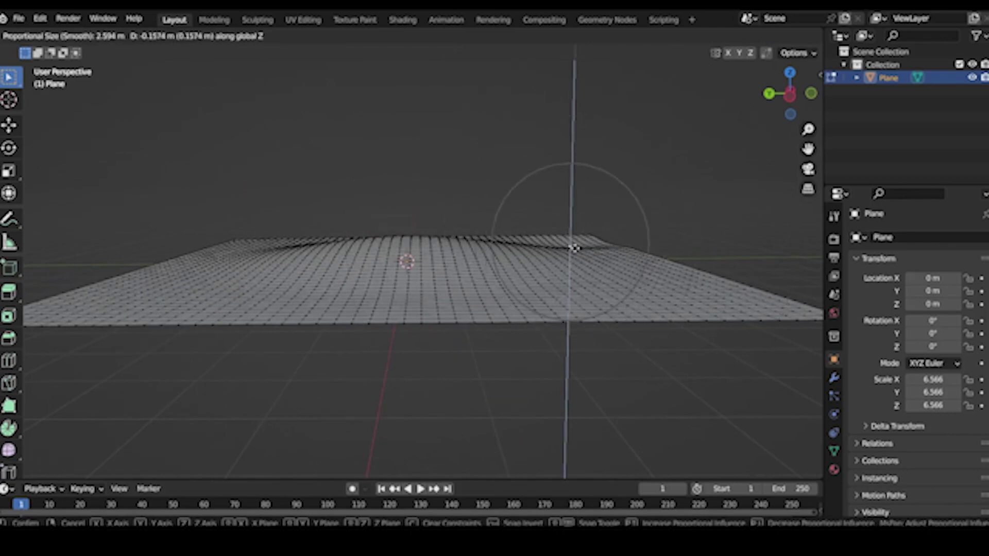
{"action": "left_click", "coordinate": [575, 251]}
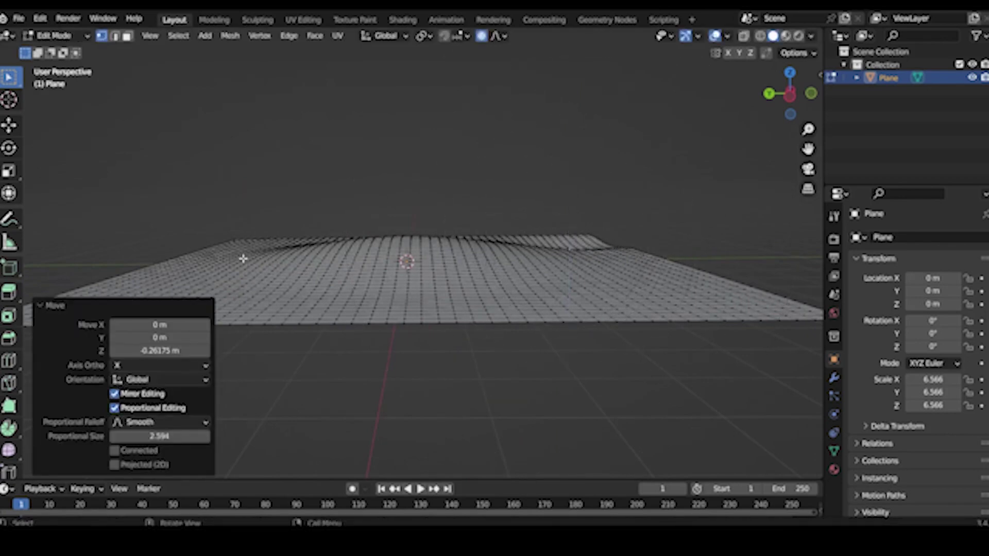
Sink an area around a left-side vertex vertically, then return to Object Mode
{"action": "middle_click_drag", "start_coordinate": [244, 258], "coordinate": [376, 260]}
{"action": "left_click", "coordinate": [336, 254]}
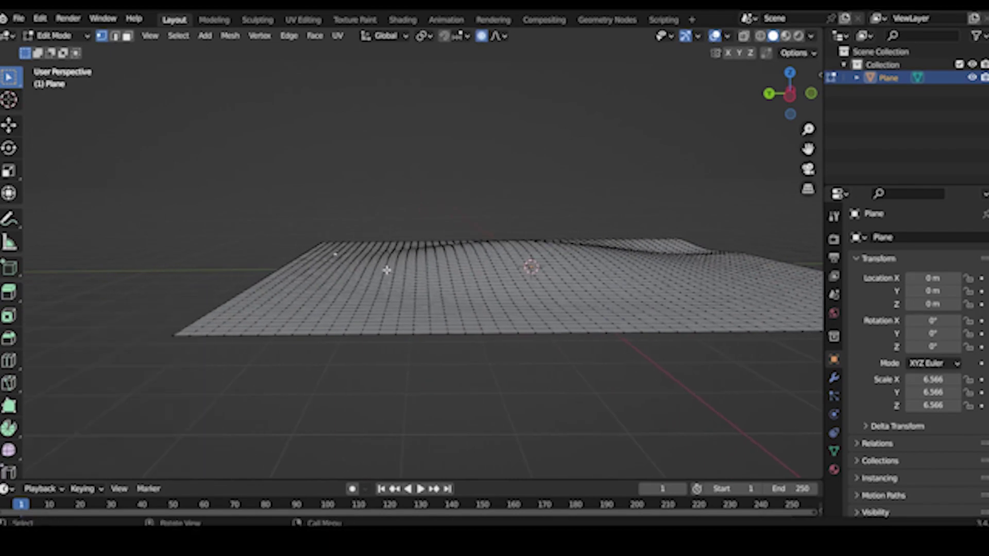
{"action": "key", "text": "g"}
{"action": "key", "text": "z"}
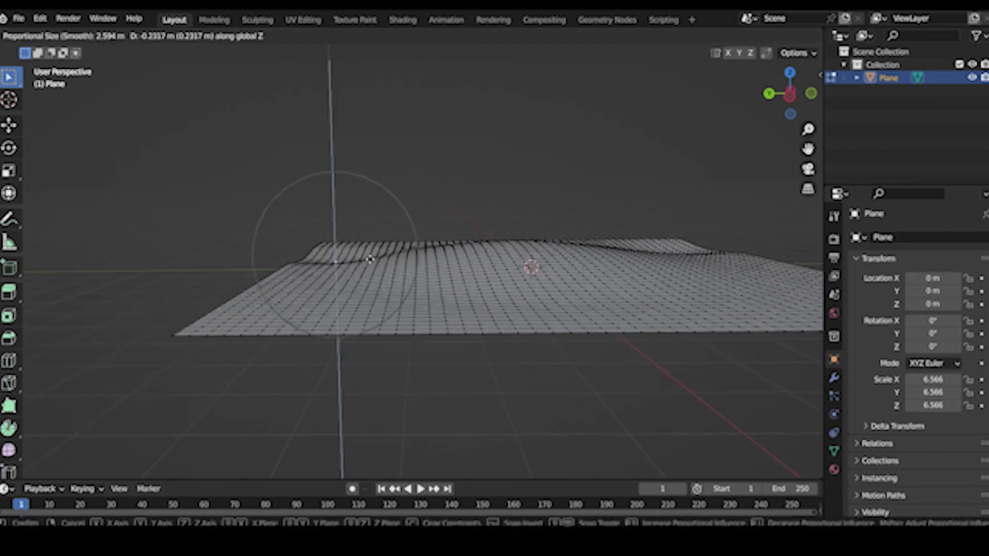
{"action": "scroll", "coordinate": [370, 258], "scroll_direction": "down", "scroll_amount": 2}
{"action": "scroll", "coordinate": [370, 258], "scroll_direction": "down", "scroll_amount": 1}
{"action": "scroll", "coordinate": [370, 259], "scroll_direction": "up", "scroll_amount": 2}
{"action": "scroll", "coordinate": [370, 259], "scroll_direction": "up", "scroll_amount": 3}
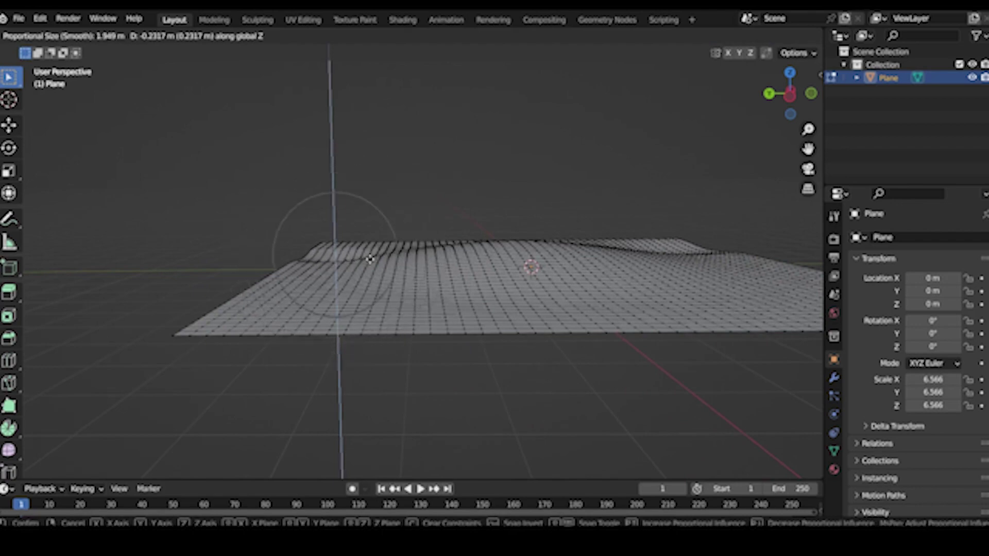
{"action": "scroll", "coordinate": [370, 259], "scroll_direction": "up", "scroll_amount": 1}
{"action": "scroll", "coordinate": [370, 259], "scroll_direction": "up", "scroll_amount": 1}
{"action": "scroll", "coordinate": [370, 259], "scroll_direction": "up", "scroll_amount": 1}
{"action": "scroll", "coordinate": [370, 259], "scroll_direction": "down", "scroll_amount": 2}
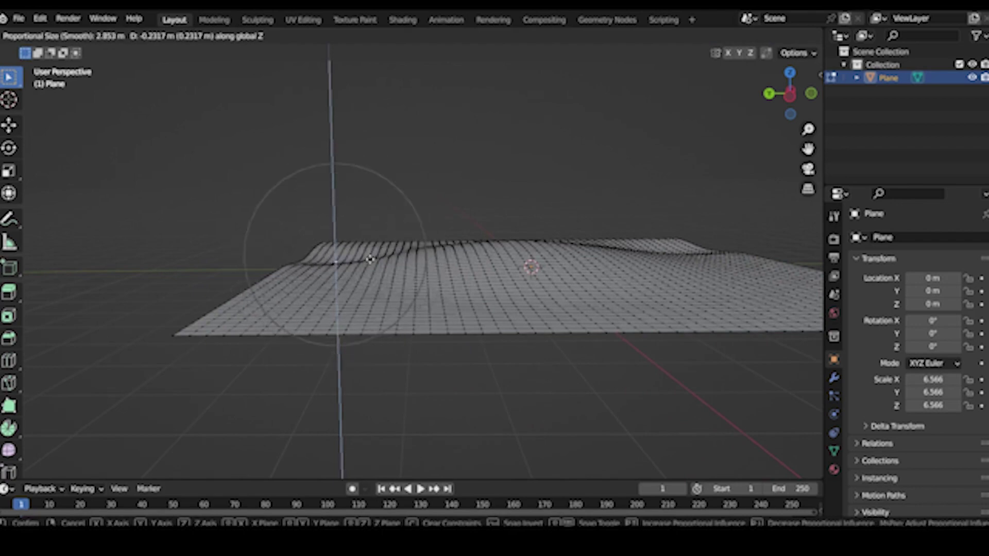
{"action": "scroll", "coordinate": [371, 262], "scroll_direction": "down", "scroll_amount": 6}
{"action": "scroll", "coordinate": [371, 266], "scroll_direction": "down", "scroll_amount": 1}
{"action": "scroll", "coordinate": [372, 270], "scroll_direction": "down", "scroll_amount": 1}
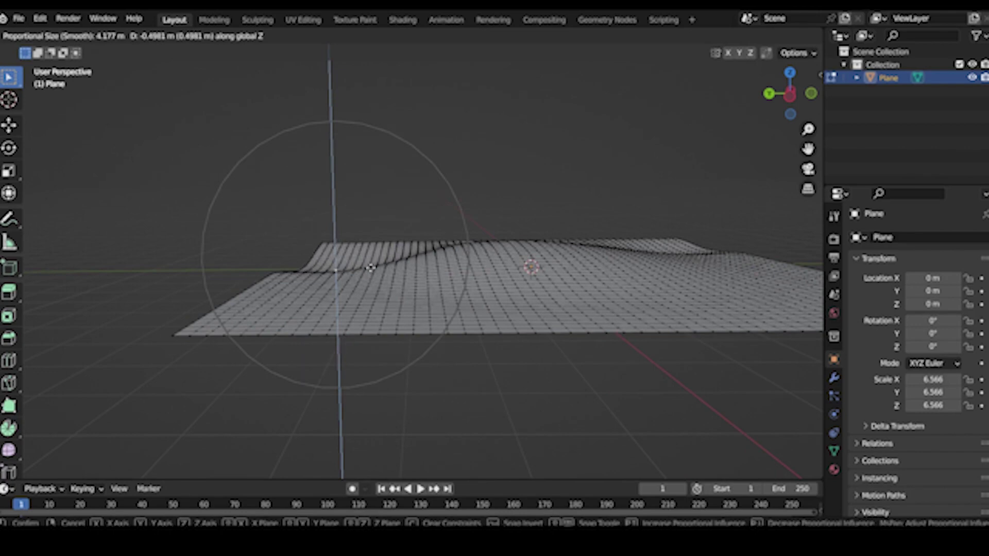
{"action": "left_click", "coordinate": [370, 267]}
{"action": "key", "text": "Tab"}
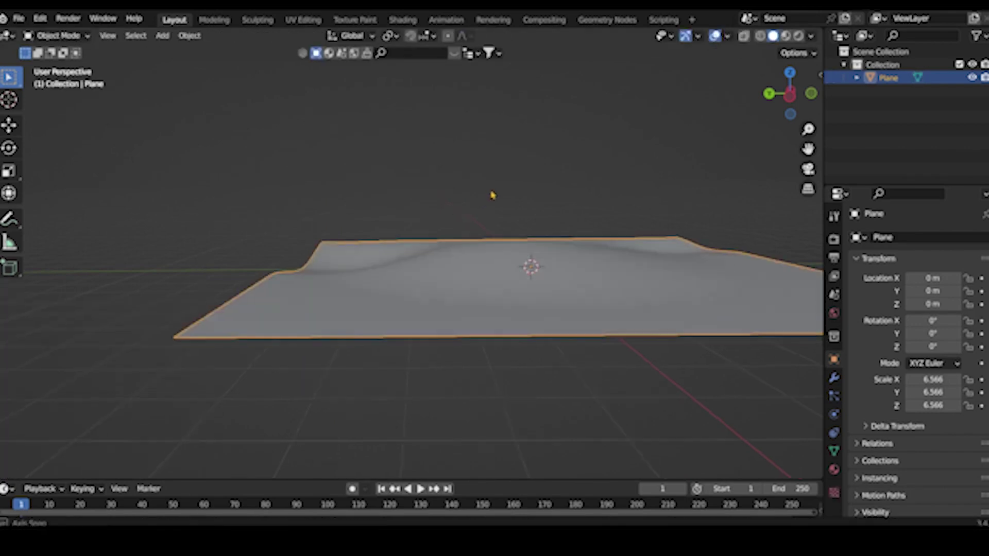
Raise the plane to Z 0.91106 m with the Transform tool
{"action": "mouse_move", "coordinate": [492, 196]}
{"action": "middle_mouse_down"}
{"action": "mouse_move", "coordinate": [521, 220]}
{"action": "mouse_move", "coordinate": [508, 228]}
{"action": "mouse_move", "coordinate": [534, 234]}
{"action": "middle_mouse_up"}
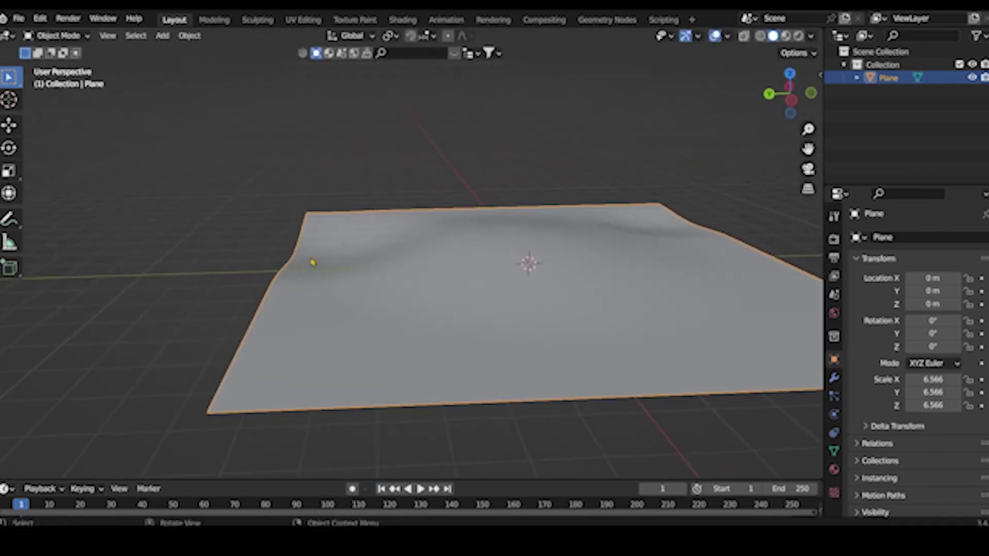
{"action": "left_click", "coordinate": [9, 193]}
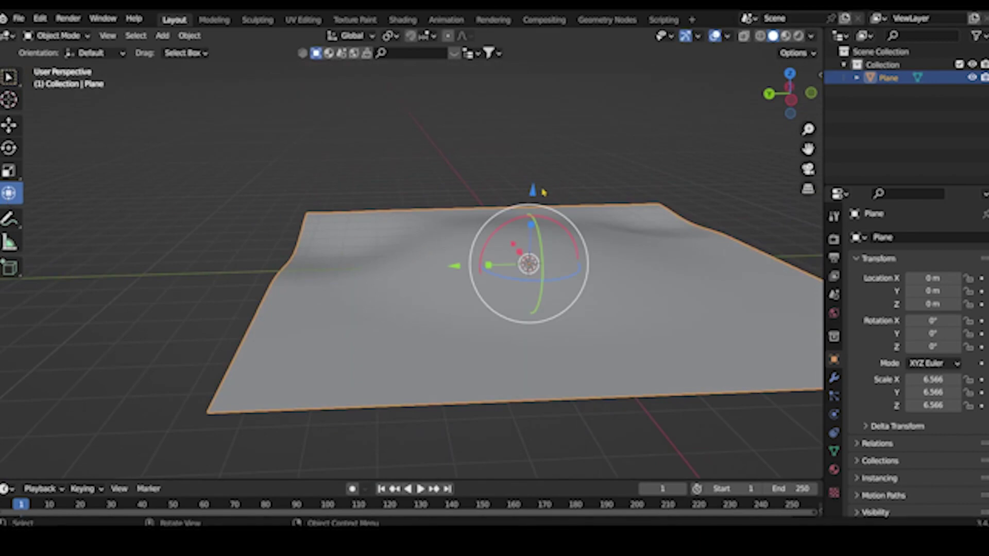
{"action": "left_click_drag", "start_coordinate": [544, 192], "coordinate": [536, 157]}
{"action": "mouse_move", "coordinate": [535, 157]}
{"action": "middle_mouse_down"}
{"action": "mouse_move", "coordinate": [492, 290]}
{"action": "mouse_move", "coordinate": [450, 278]}
{"action": "middle_mouse_up"}
Apply Shade Smooth to the plane
{"action": "right_click", "coordinate": [449, 273]}
{"action": "left_click", "coordinate": [450, 273]}
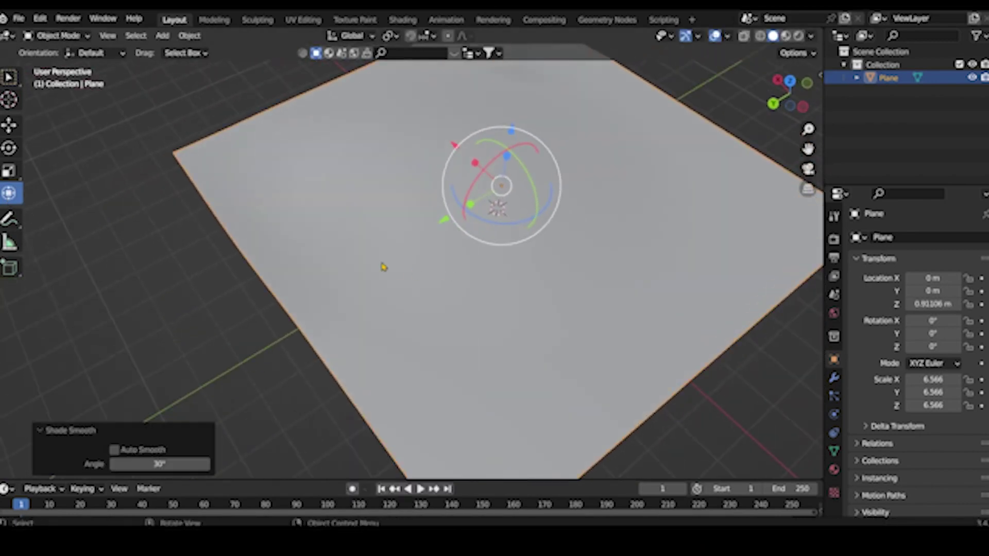
{"action": "mouse_move", "coordinate": [382, 266]}
{"action": "middle_mouse_down"}
{"action": "mouse_move", "coordinate": [375, 221]}
{"action": "mouse_move", "coordinate": [513, 247]}
{"action": "middle_mouse_up"}
{"action": "scroll", "coordinate": [375, 220], "scroll_direction": "up", "scroll_amount": 4}
{"action": "scroll", "coordinate": [447, 199], "scroll_direction": "down", "scroll_amount": 3}
{"action": "mouse_move", "coordinate": [447, 198]}
{"action": "middle_mouse_down"}
{"action": "mouse_move", "coordinate": [499, 247]}
{"action": "mouse_move", "coordinate": [453, 230]}
{"action": "middle_mouse_up"}
{"action": "scroll", "coordinate": [466, 228], "scroll_direction": "down", "scroll_amount": 3}
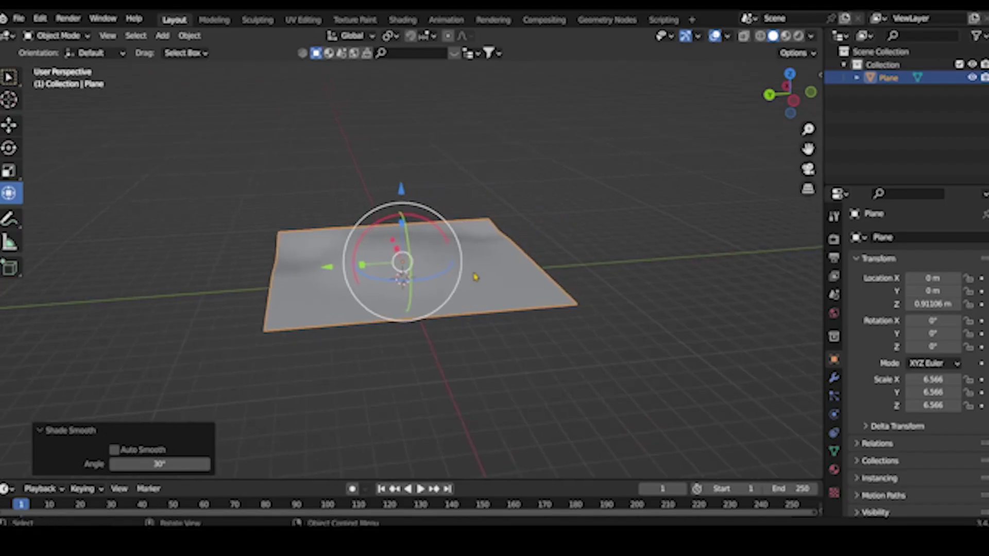
Delete the plane and add a new cube
{"action": "key", "text": "x"}
{"action": "left_click", "coordinate": [474, 276]}
{"action": "key", "text": "shift+a"}
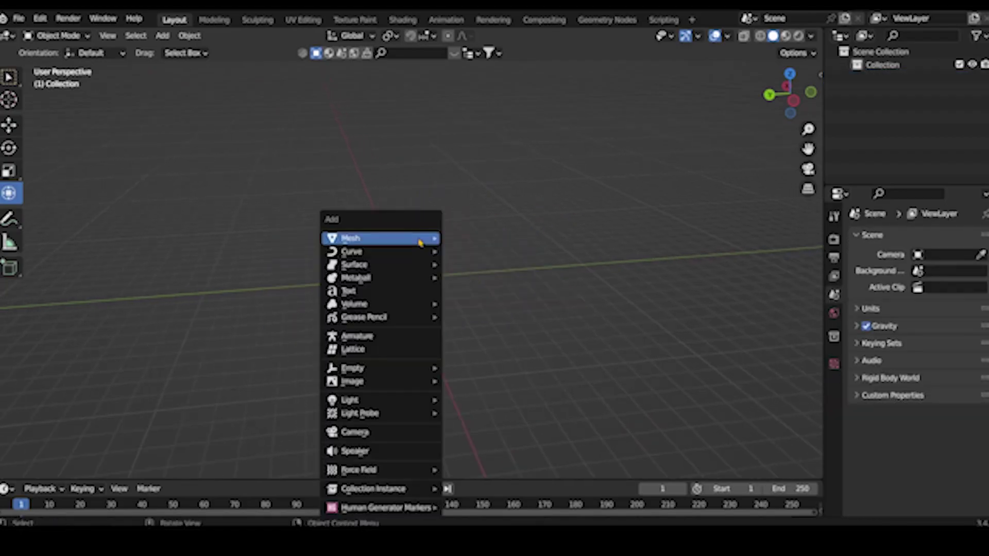
{"action": "mouse_move", "coordinate": [381, 238]}
{"action": "left_click", "coordinate": [470, 251]}
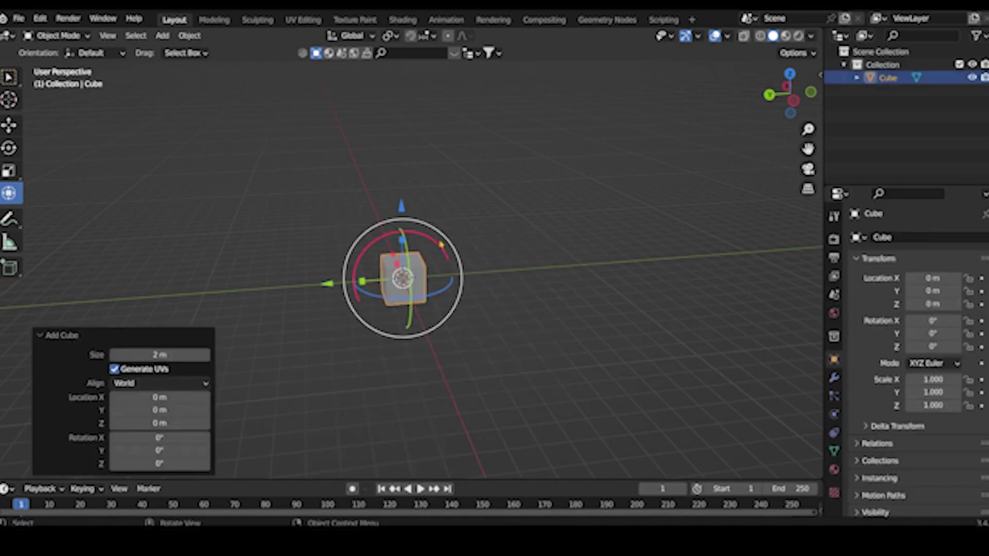
Raise the cube 1.484 m and stretch it to Z scale 3.229
{"action": "left_click_drag", "start_coordinate": [402, 208], "coordinate": [401, 164]}
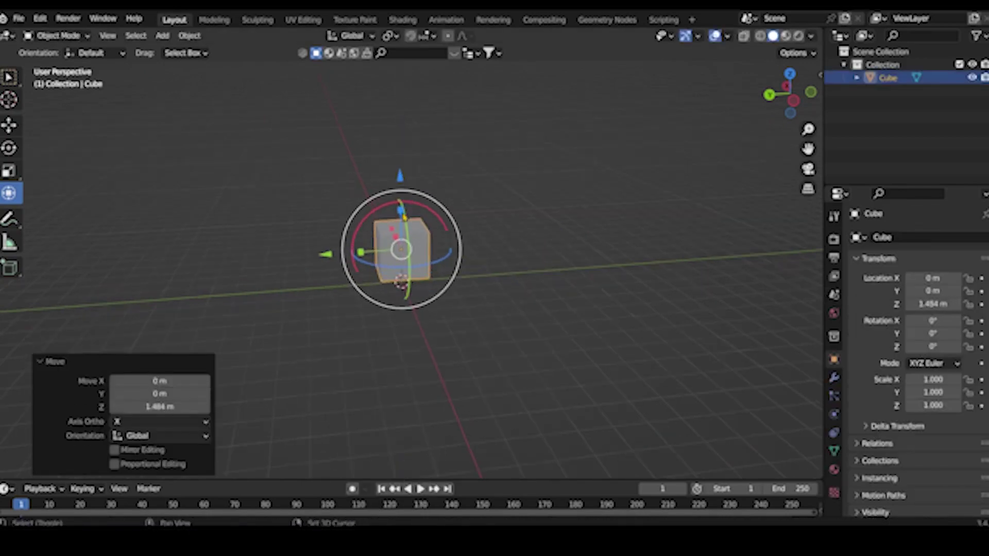
{"action": "scroll", "coordinate": [406, 215], "scroll_direction": "up", "scroll_amount": 4}
{"action": "middle_click_drag", "start_coordinate": [405, 215], "coordinate": [399, 217]}
{"action": "left_click_drag", "start_coordinate": [398, 196], "coordinate": [397, 103]}
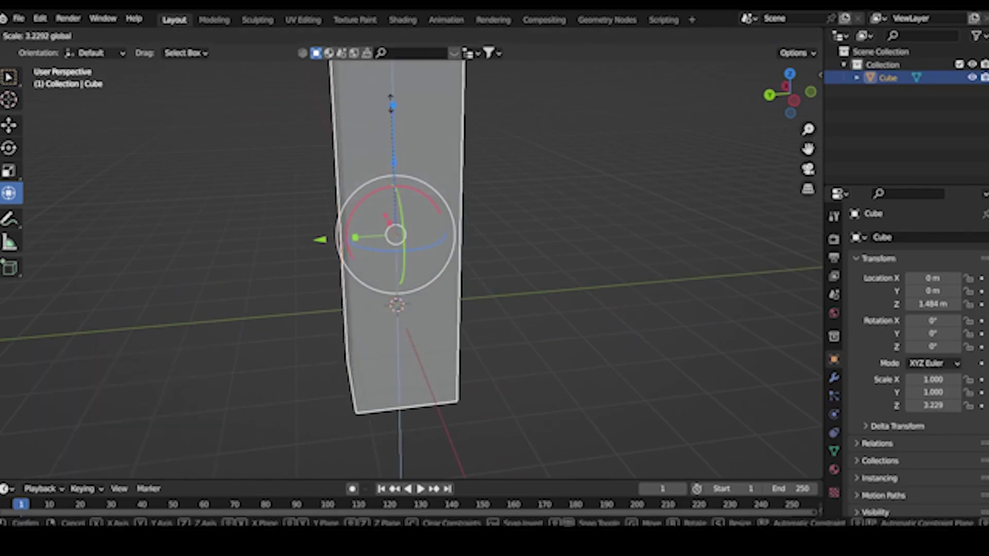
{"action": "scroll", "coordinate": [405, 172], "scroll_direction": "down", "scroll_amount": 2}
Add a middle loop cut and shift it proportionally to bend the block into a chevron
{"action": "key", "text": "Tab"}
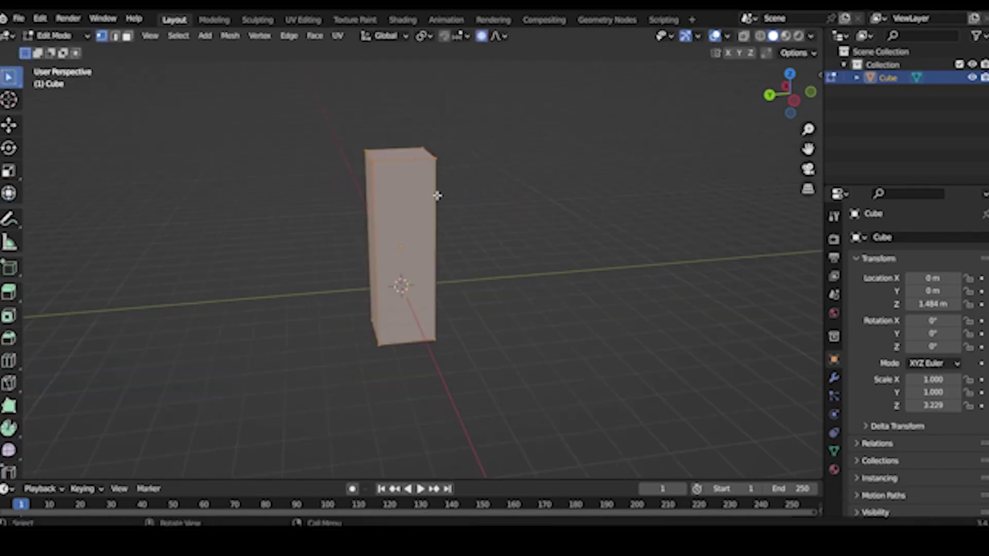
{"action": "middle_click_drag", "start_coordinate": [435, 194], "coordinate": [406, 188]}
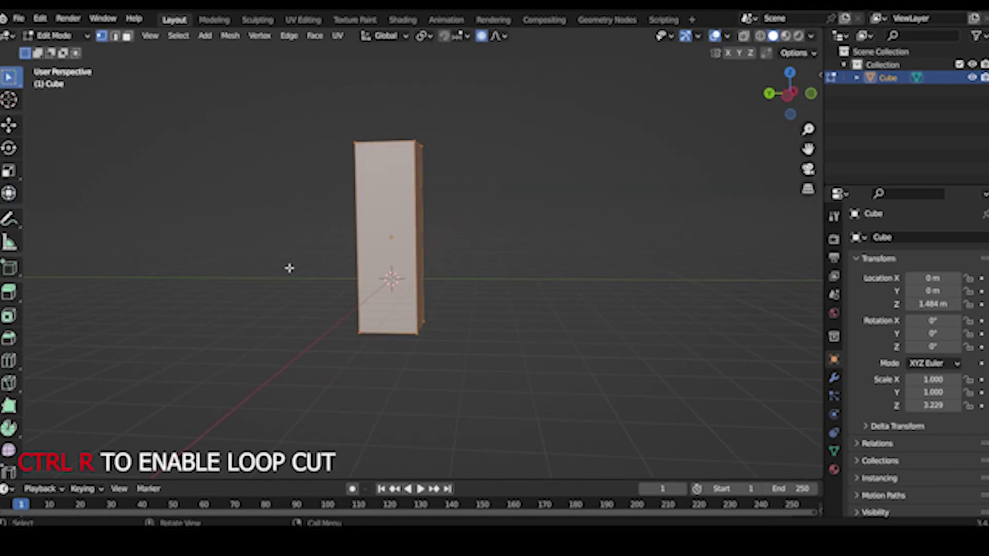
{"action": "key", "text": "ctrl+r"}
{"action": "left_click", "coordinate": [380, 242]}
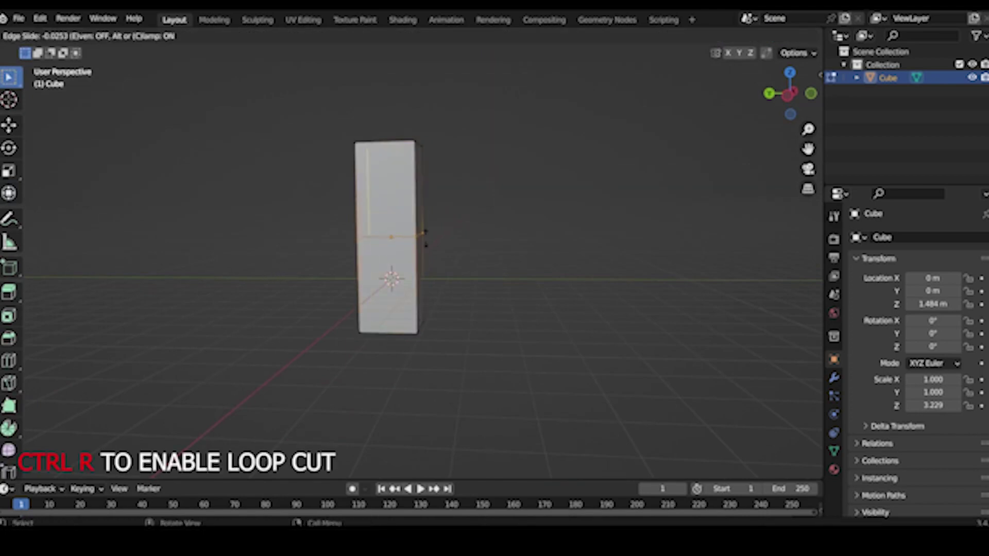
{"action": "left_click", "coordinate": [398, 244]}
{"action": "mouse_move", "coordinate": [378, 214]}
{"action": "middle_mouse_down"}
{"action": "mouse_move", "coordinate": [417, 256]}
{"action": "mouse_move", "coordinate": [504, 255]}
{"action": "middle_mouse_up"}
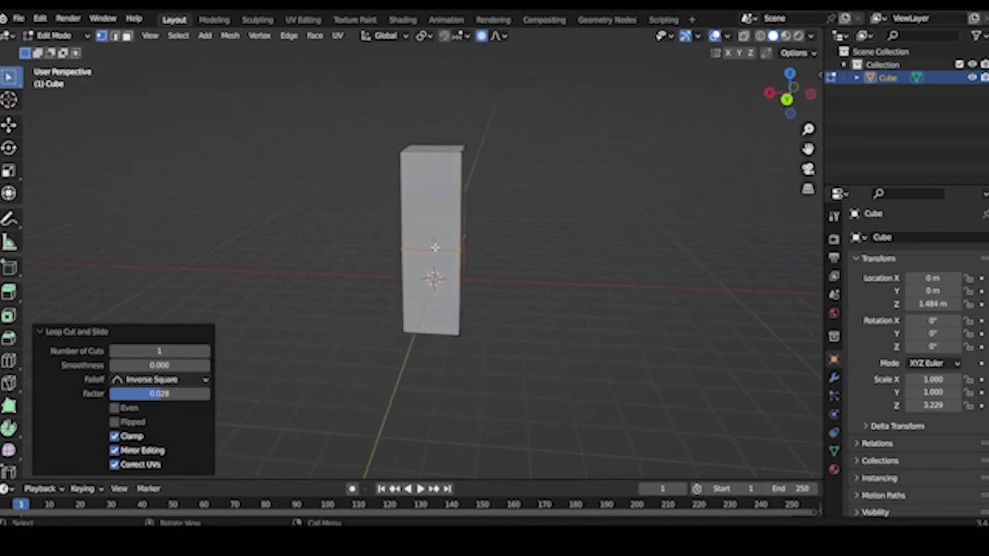
{"action": "key", "text": "g"}
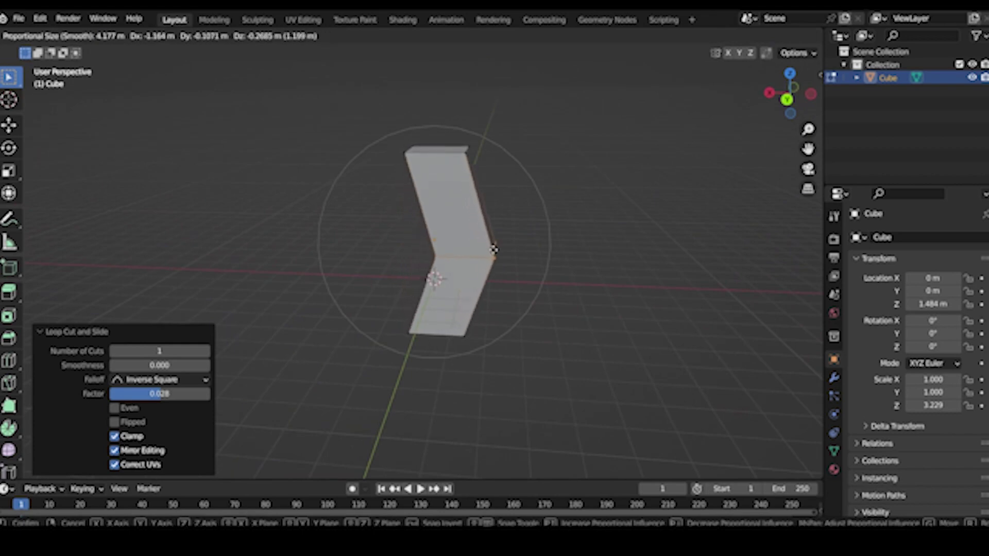
{"action": "left_click", "coordinate": [493, 250]}
{"action": "mouse_move", "coordinate": [491, 249]}
{"action": "middle_mouse_down"}
{"action": "mouse_move", "coordinate": [444, 239]}
{"action": "mouse_move", "coordinate": [463, 218]}
{"action": "mouse_move", "coordinate": [456, 220]}
{"action": "middle_mouse_up"}
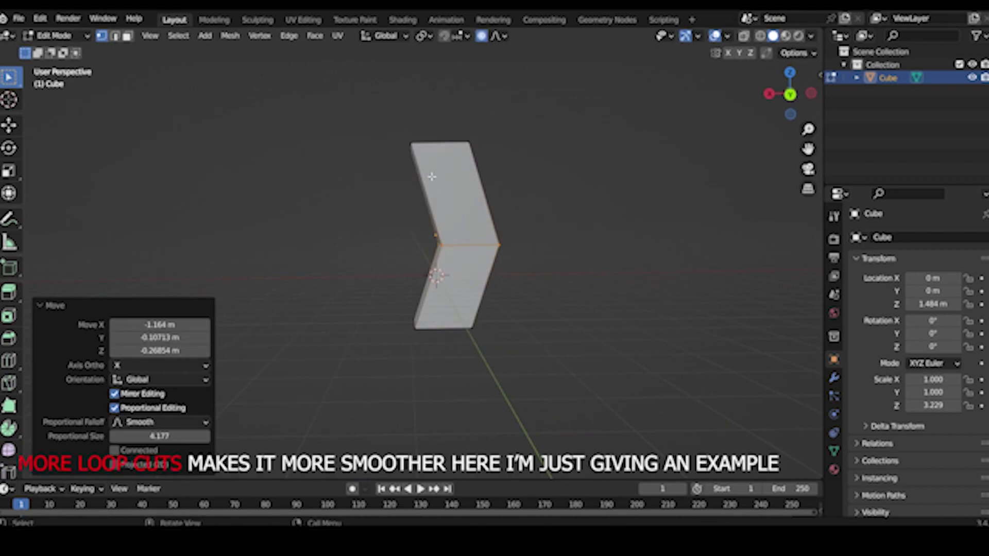
{"action": "key", "text": "Tab"}
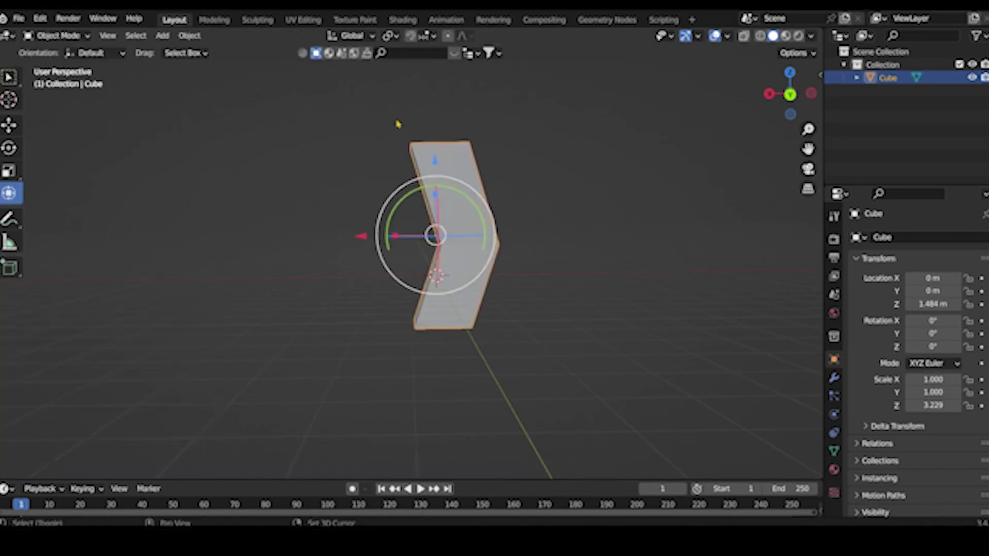
Duplicate the bent block, rotate the copy 180° about Z, and slide it along X
{"action": "key", "text": "shift+d"}
{"action": "key", "text": "r"}
{"action": "key", "text": "z"}
{"action": "key", "text": "Return"}
{"action": "key", "text": "g"}
{"action": "key", "text": "x"}
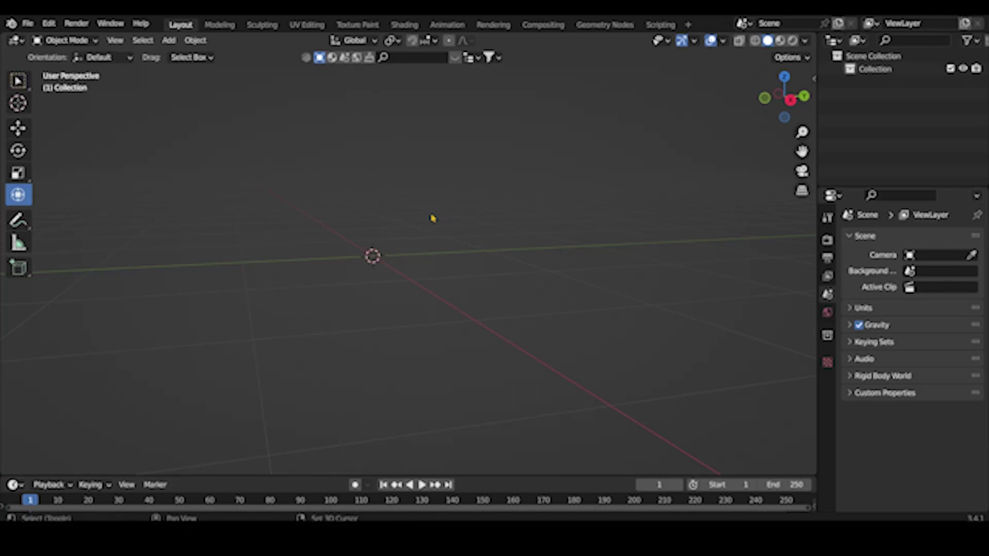
Add a new cube at the origin and enter Edit Mode
{"action": "key", "text": "shift+a"}
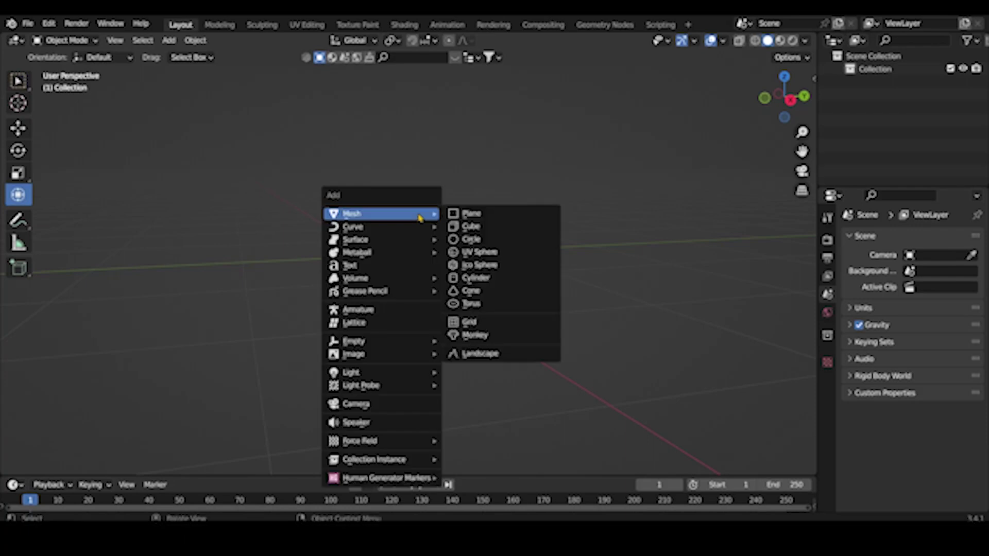
{"action": "left_click", "coordinate": [469, 227]}
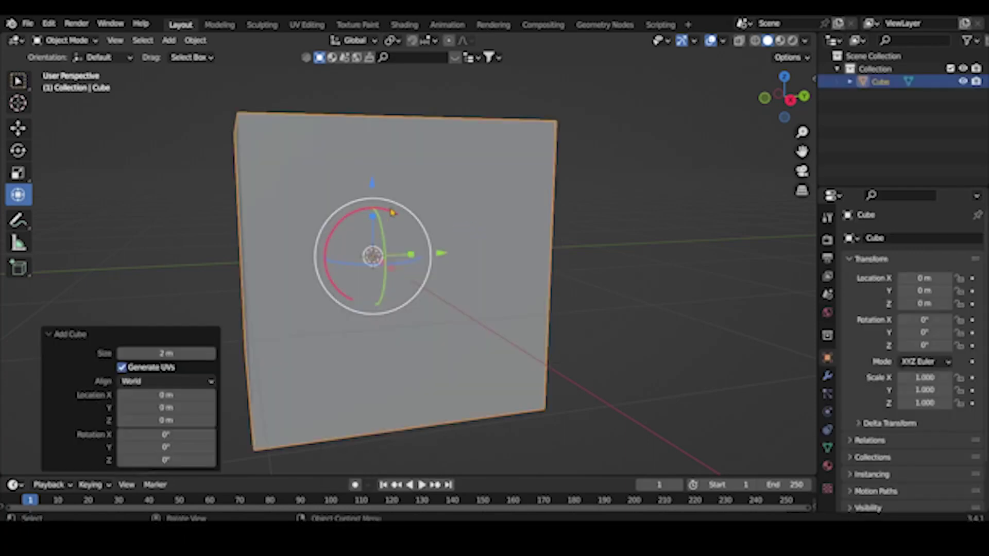
{"action": "key", "text": "Tab"}
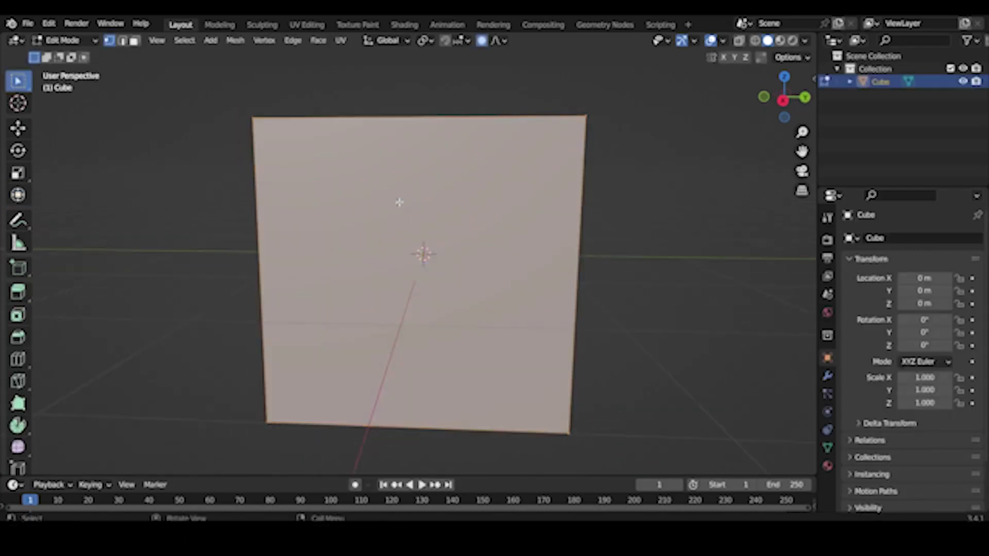
Knife-cut an eight-point polygon outline into the cube's front face and confirm it
{"action": "key", "text": "k"}
{"action": "left_click", "coordinate": [369, 181]}
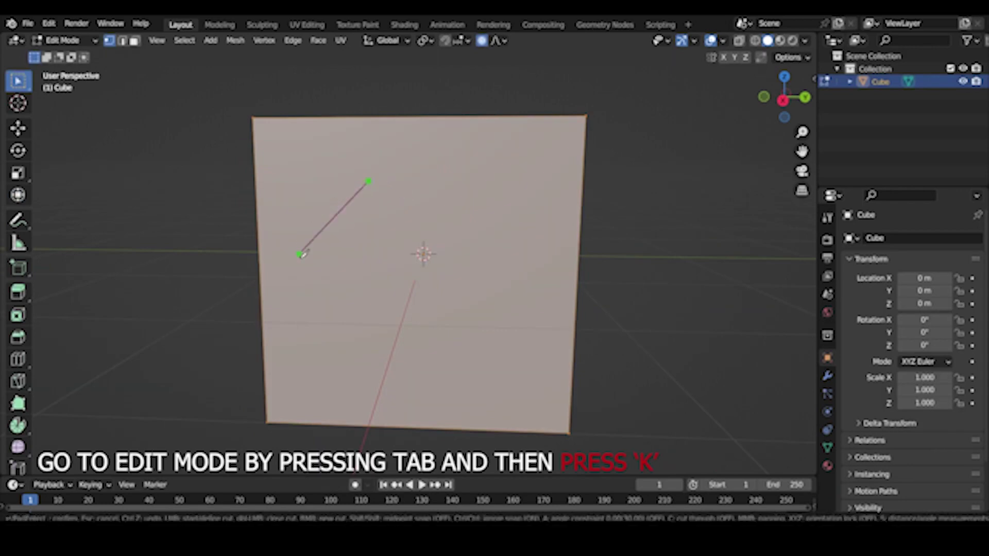
{"action": "left_click", "coordinate": [332, 285]}
{"action": "left_click", "coordinate": [334, 316]}
{"action": "left_click", "coordinate": [415, 344]}
{"action": "left_click", "coordinate": [506, 349]}
{"action": "left_click", "coordinate": [499, 304]}
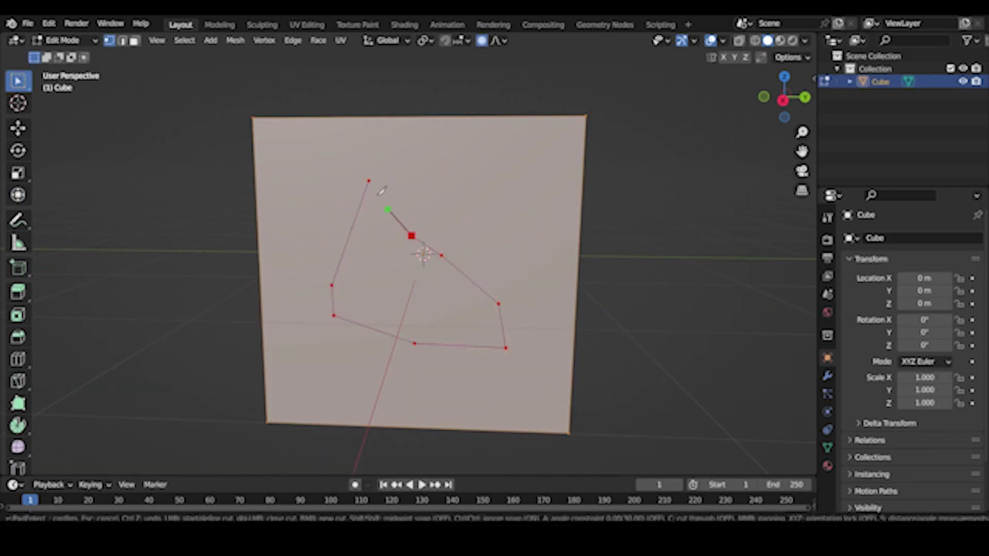
{"action": "left_click", "coordinate": [411, 236]}
{"action": "left_click", "coordinate": [372, 166]}
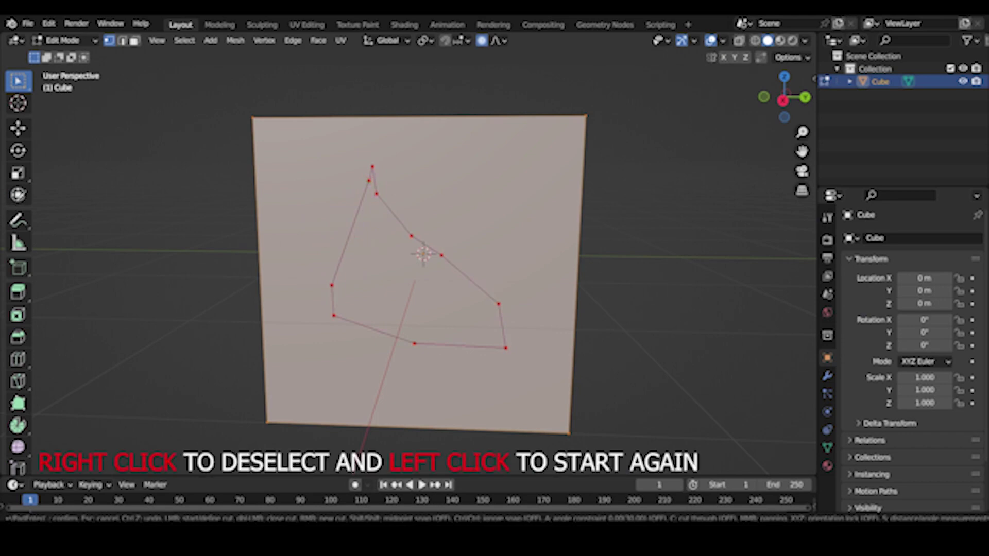
{"action": "scroll", "coordinate": [4, 370], "scroll_direction": "down", "scroll_amount": 3}
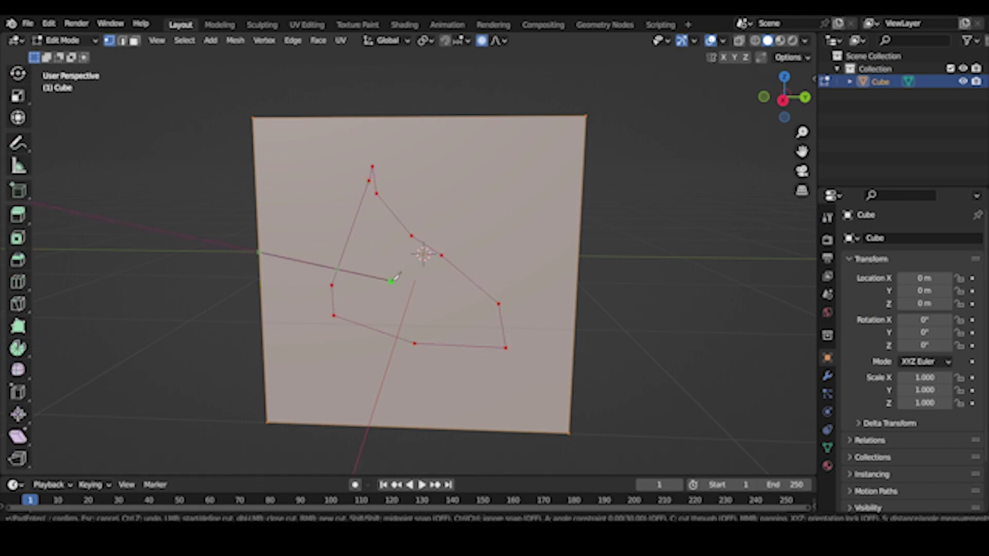
{"action": "mouse_move", "coordinate": [451, 260]}
{"action": "middle_mouse_down"}
{"action": "mouse_move", "coordinate": [360, 269]}
{"action": "mouse_move", "coordinate": [342, 258]}
{"action": "mouse_move", "coordinate": [334, 227]}
{"action": "mouse_move", "coordinate": [402, 237]}
{"action": "mouse_move", "coordinate": [436, 260]}
{"action": "mouse_move", "coordinate": [481, 327]}
{"action": "mouse_move", "coordinate": [422, 330]}
{"action": "middle_mouse_up"}
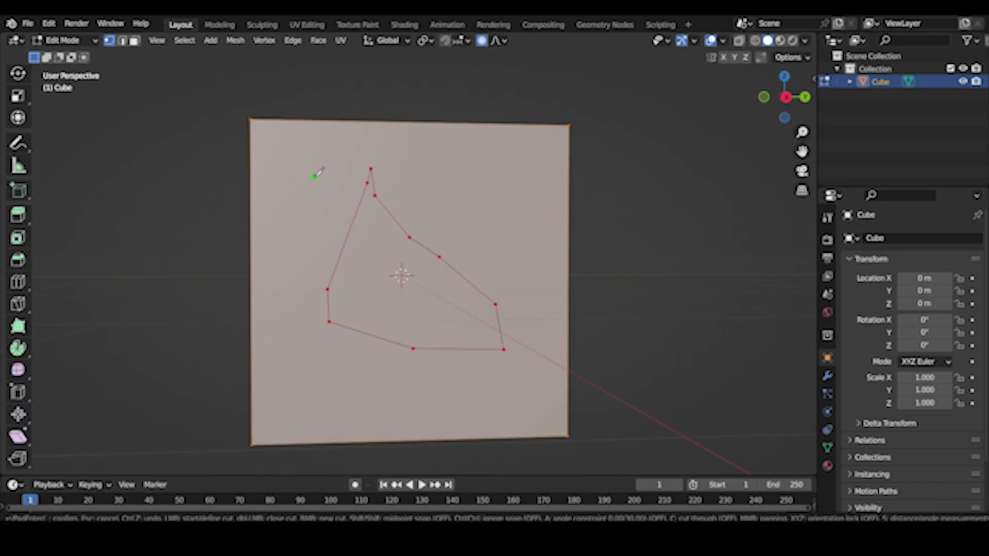
{"action": "key", "text": "Return"}
{"action": "middle_click_drag", "start_coordinate": [412, 213], "coordinate": [366, 268]}
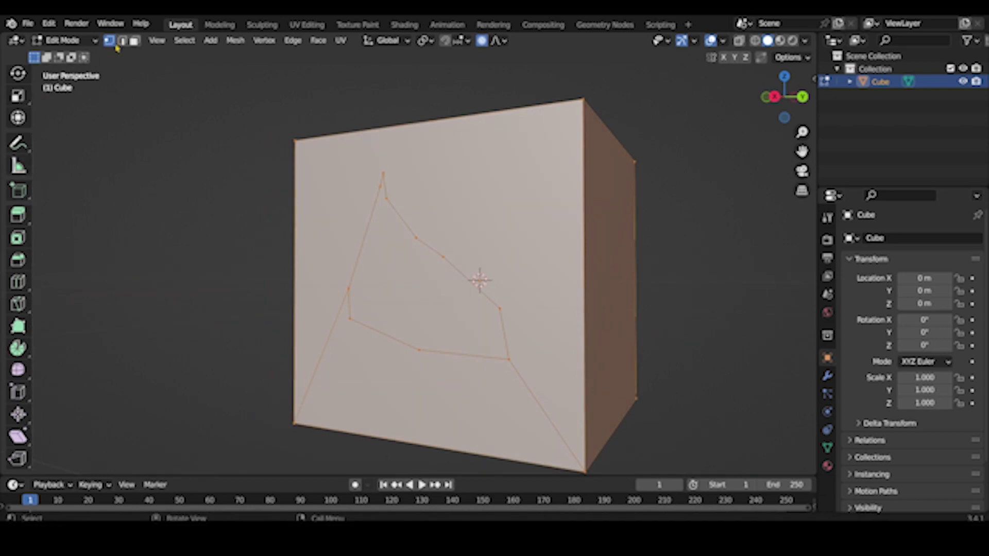
In face select mode, extrude the inner polygon face outward
{"action": "left_click", "coordinate": [135, 41]}
{"action": "left_click", "coordinate": [425, 297]}
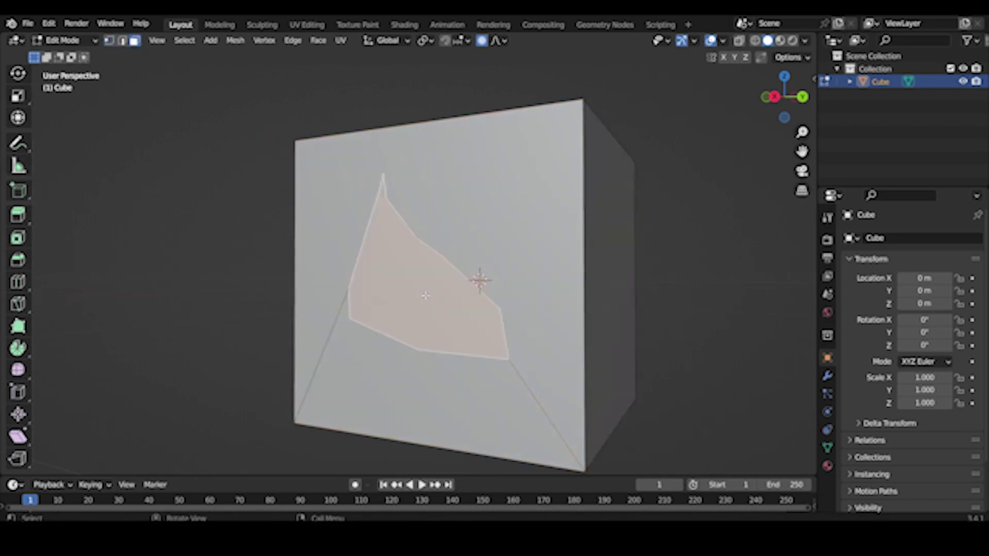
{"action": "middle_click_drag", "start_coordinate": [425, 297], "coordinate": [441, 299]}
{"action": "key", "text": "e"}
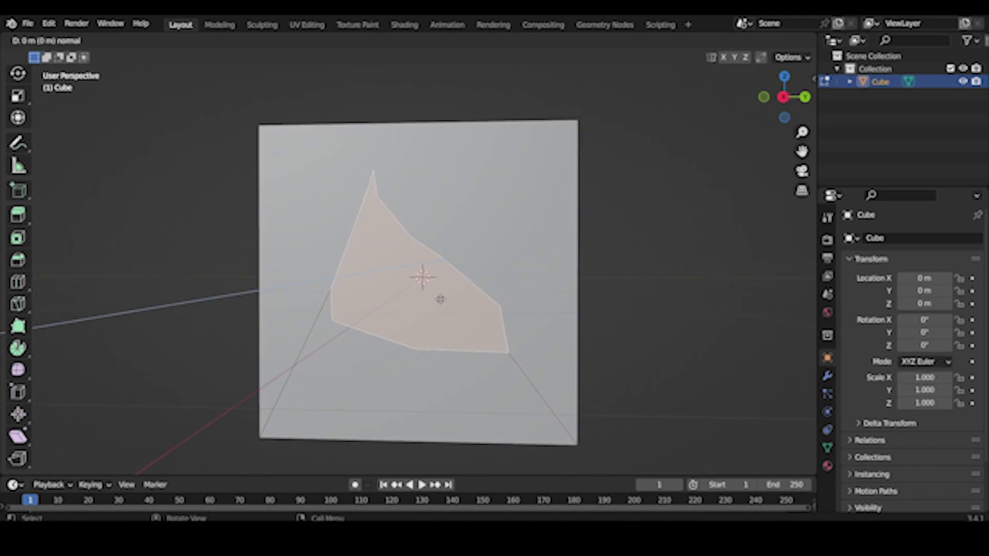
{"action": "left_click", "coordinate": [187, 360]}
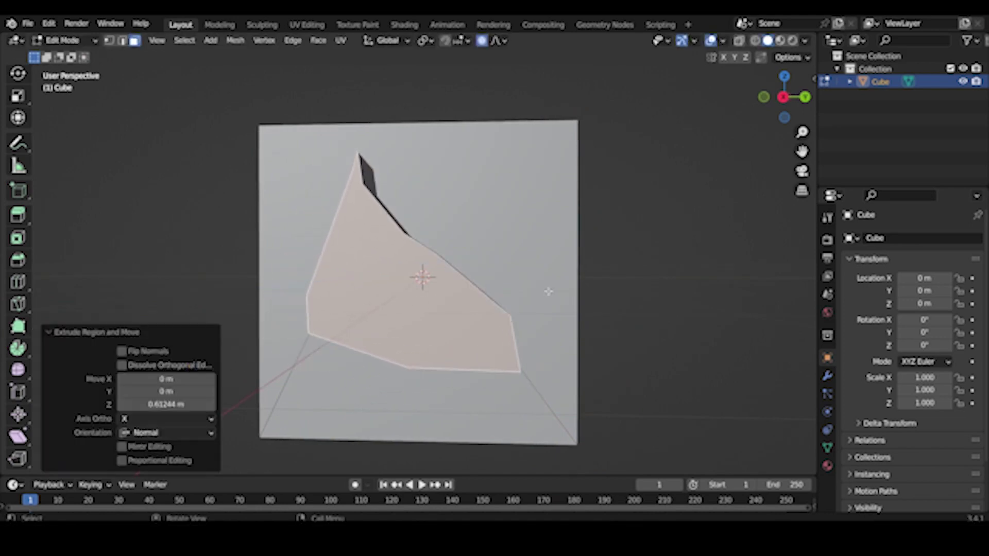
{"action": "mouse_move", "coordinate": [548, 291]}
{"action": "middle_mouse_down"}
{"action": "mouse_move", "coordinate": [639, 300]}
{"action": "mouse_move", "coordinate": [544, 307]}
{"action": "middle_mouse_up"}
Cancel a Y-axis move and a delete, then extrude the face again
{"action": "key", "text": "g"}
{"action": "key", "text": "y"}
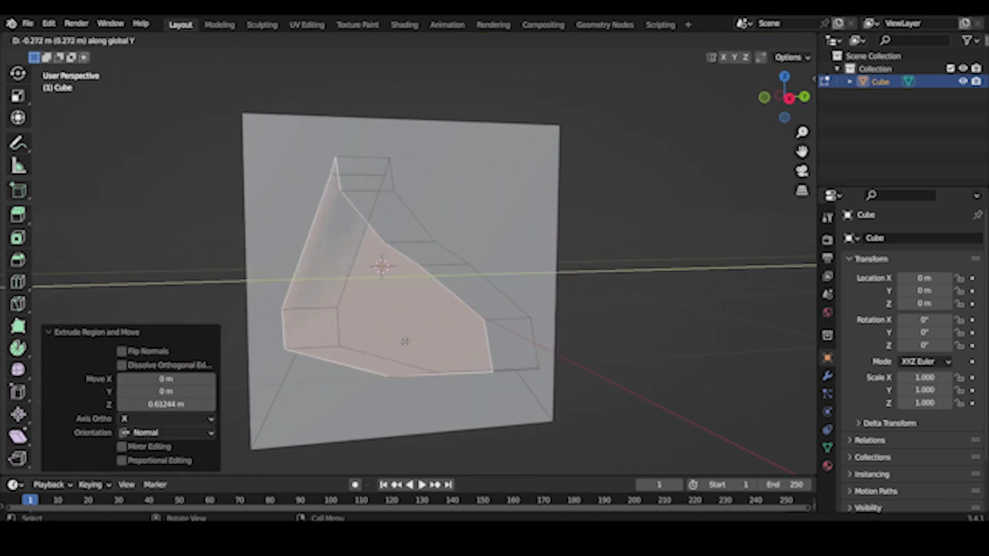
{"action": "right_click", "coordinate": [405, 340]}
{"action": "key", "text": "x"}
{"action": "key", "text": "Escape"}
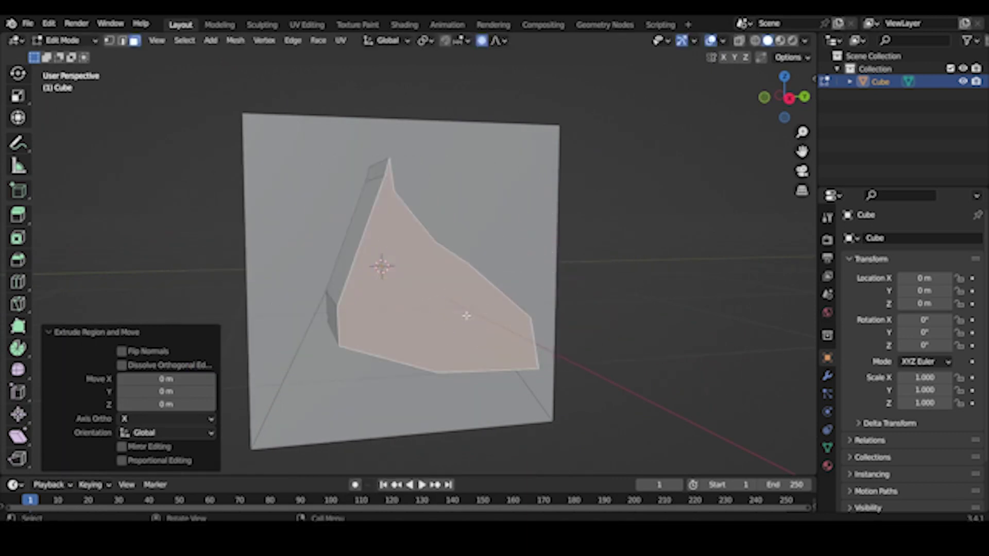
{"action": "key", "text": "e"}
{"action": "key", "text": "z"}
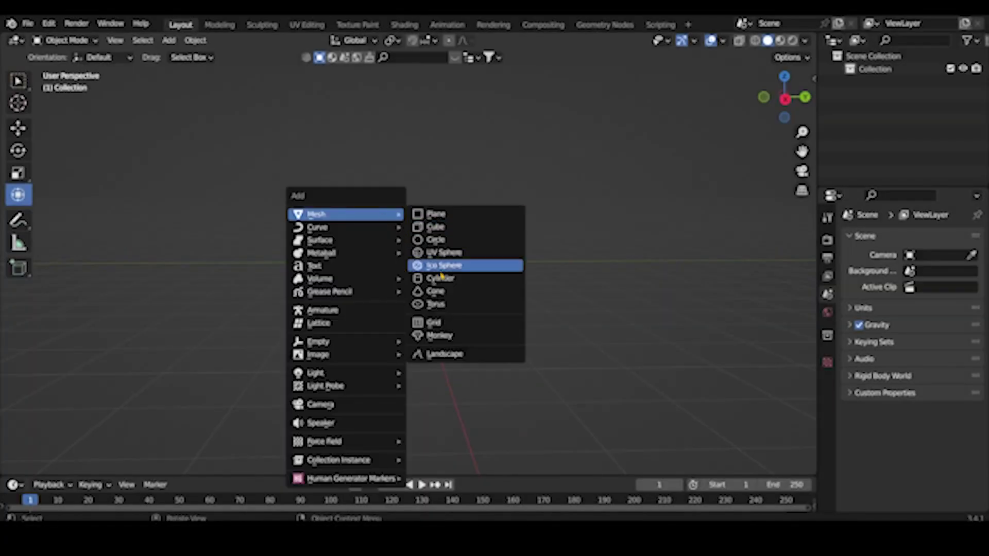
Add a cylinder, rotate it 90° on X and stretch it along Z into a long log
{"action": "left_click", "coordinate": [427, 274]}
{"action": "type", "text": "rx90"}
{"action": "key", "text": "Return"}
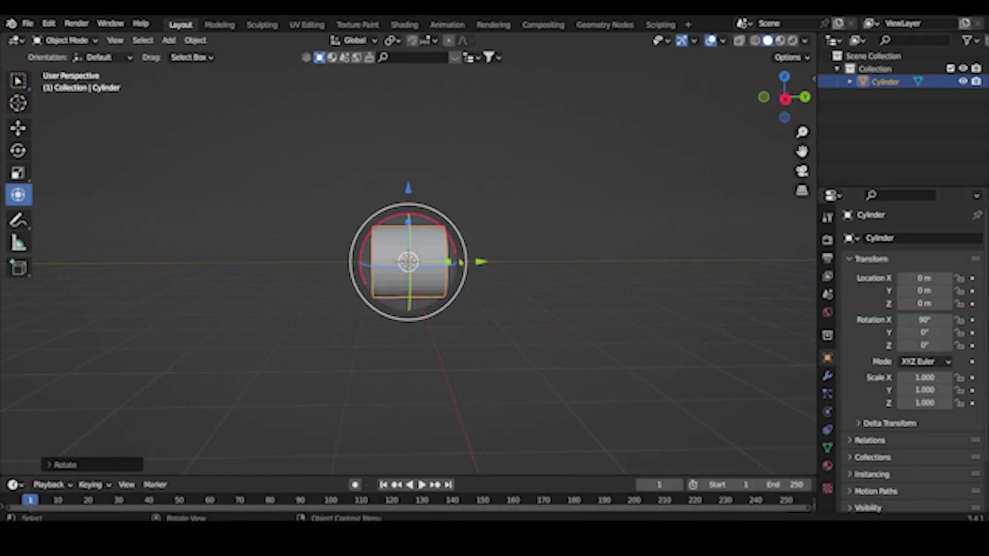
{"action": "key", "text": "s"}
{"action": "key", "text": "z"}
{"action": "key", "text": "Return"}
{"action": "middle_click_drag", "start_coordinate": [407, 258], "coordinate": [391, 258]}
Duplicate the log twice, stacking each copy straight up along Z
{"action": "key", "text": "shift+d"}
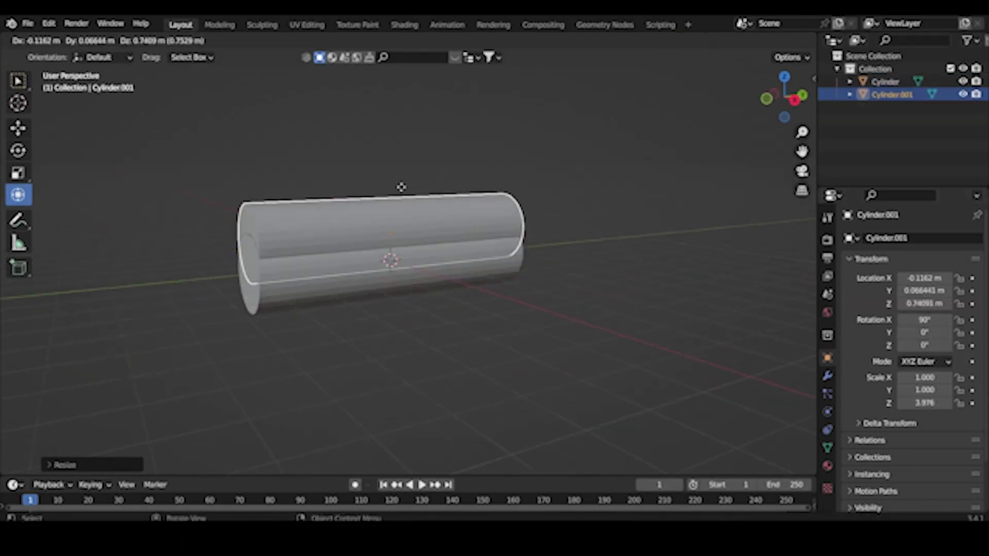
{"action": "key", "text": "z"}
{"action": "left_click", "coordinate": [408, 149]}
{"action": "mouse_move", "coordinate": [409, 149]}
{"action": "middle_mouse_down"}
{"action": "mouse_move", "coordinate": [348, 196]}
{"action": "mouse_move", "coordinate": [407, 213]}
{"action": "mouse_move", "coordinate": [115, 120]}
{"action": "middle_mouse_up"}
{"action": "key", "text": "shift+d"}
{"action": "key", "text": "z"}
{"action": "left_click", "coordinate": [349, 193]}
Add a cube and flatten and widen it into a thin board
{"action": "key", "text": "shift+a"}
{"action": "left_click", "coordinate": [507, 238]}
{"action": "key", "text": "g"}
{"action": "key", "text": "s"}
{"action": "key", "text": "z"}
{"action": "left_click", "coordinate": [395, 206]}
{"action": "key", "text": "s"}
{"action": "key", "text": "y"}
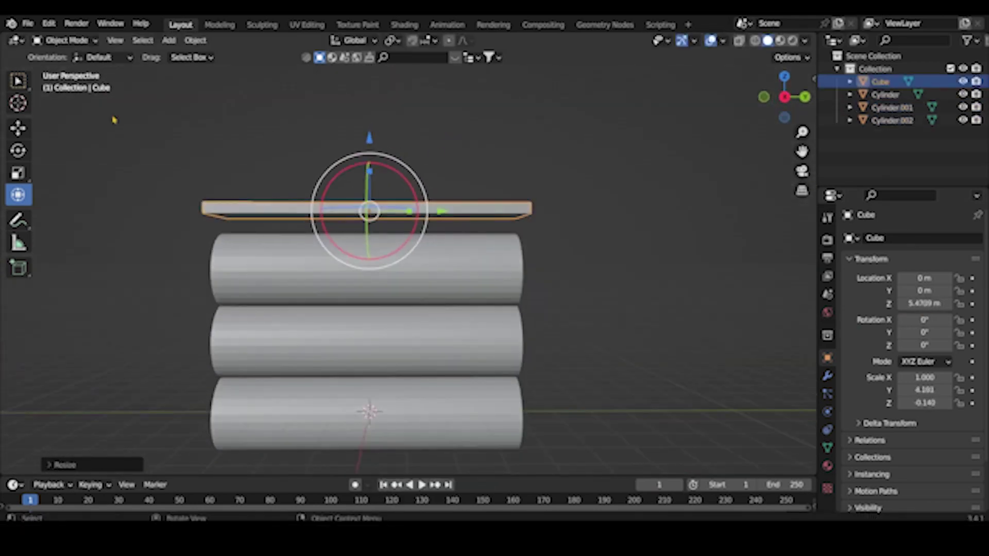
Loop-cut the board's middle and raise it with proportional editing into a peaked roof
{"action": "key", "text": "Tab"}
{"action": "key", "text": "g"}
{"action": "key", "text": "g"}
{"action": "left_click", "coordinate": [370, 211]}
{"action": "key", "text": "g"}
{"action": "key", "text": "z"}
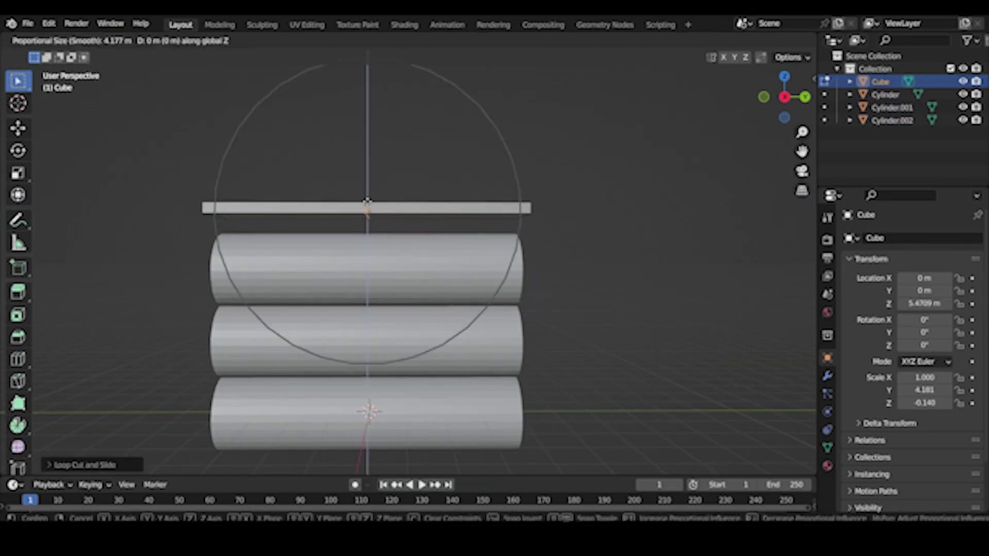
{"action": "scroll", "coordinate": [367, 122], "scroll_direction": "up", "scroll_amount": 8}
{"action": "left_click", "coordinate": [369, 211]}
Lower the finished roof onto the top log and deselect it
{"action": "key", "text": "Tab"}
{"action": "left_click_drag", "start_coordinate": [379, 138], "coordinate": [380, 233]}
{"action": "left_click", "coordinate": [522, 203]}
Select the top log and center it at Y 0
{"action": "middle_click_drag", "start_coordinate": [545, 209], "coordinate": [467, 294]}
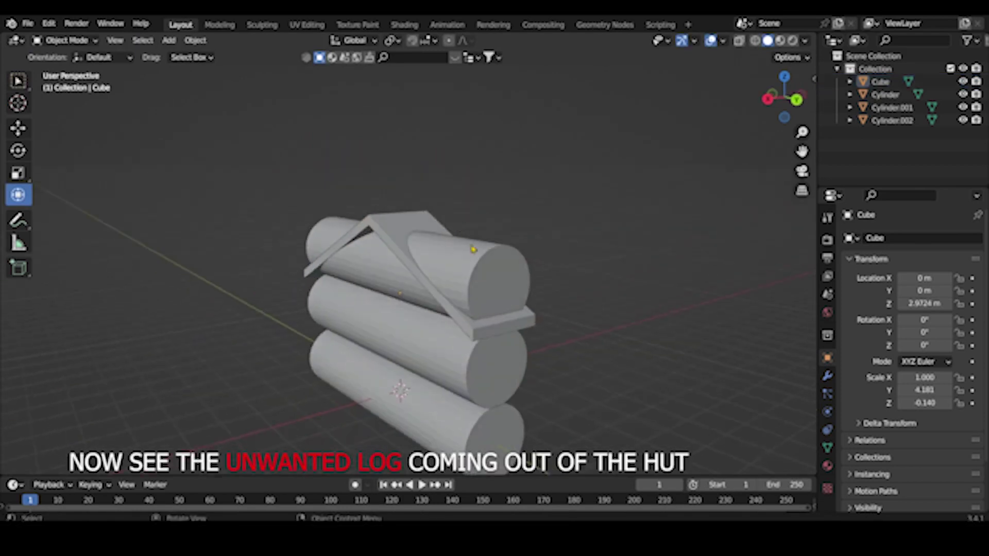
{"action": "left_click", "coordinate": [474, 250]}
{"action": "mouse_move", "coordinate": [387, 237]}
{"action": "middle_mouse_down"}
{"action": "mouse_move", "coordinate": [509, 242]}
{"action": "mouse_move", "coordinate": [500, 244]}
{"action": "middle_mouse_up"}
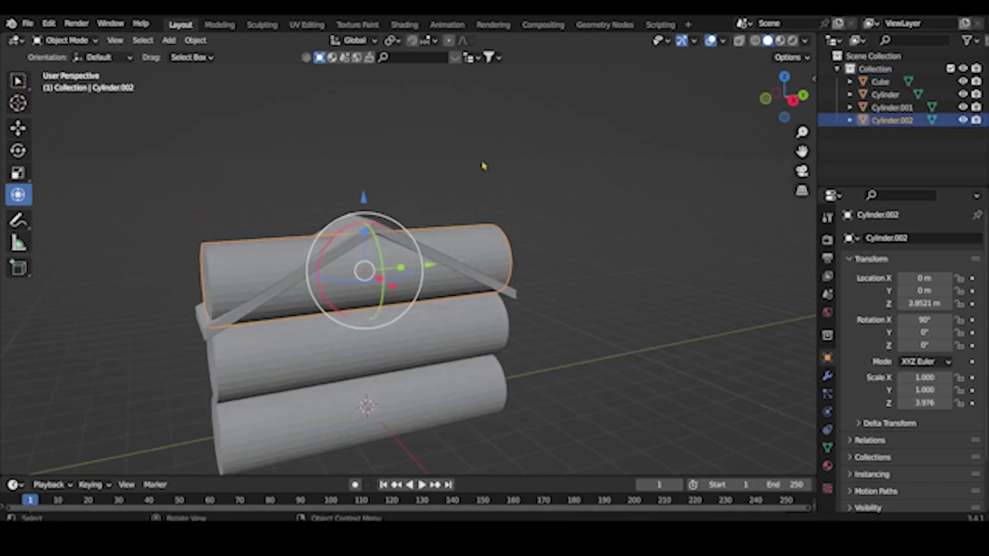
{"action": "middle_click_drag", "start_coordinate": [139, 165], "coordinate": [438, 272]}
{"action": "key", "text": "g"}
{"action": "key", "text": "y"}
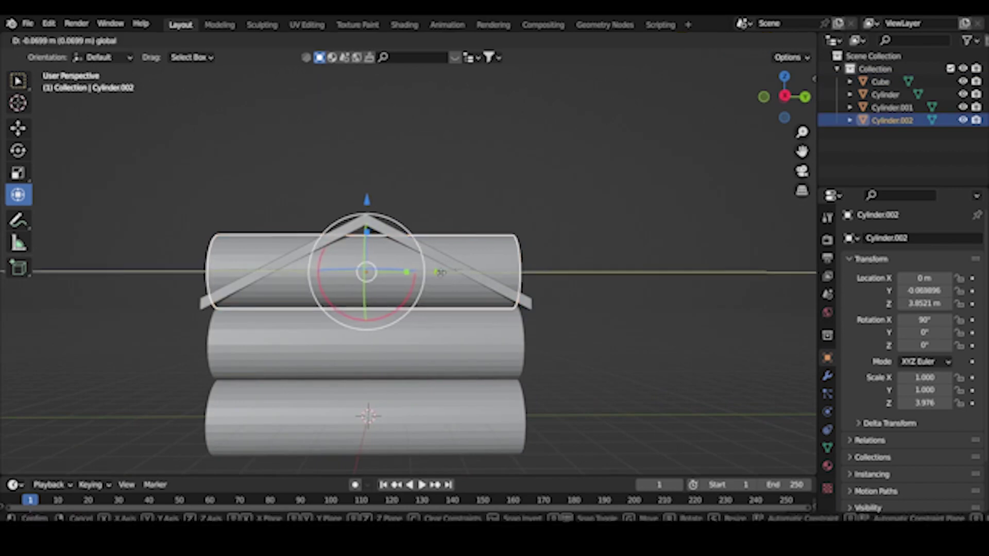
{"action": "key", "text": "0"}
{"action": "key", "text": "Return"}
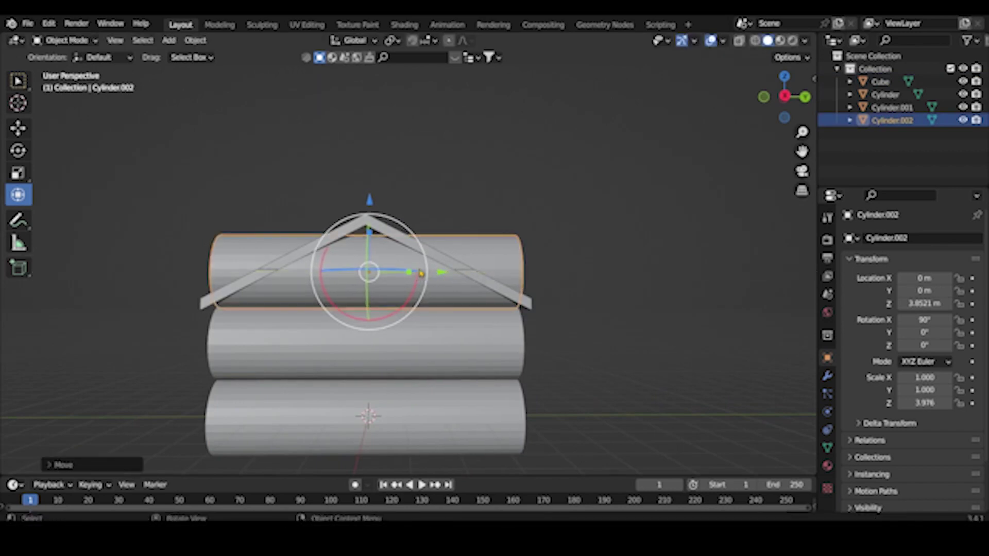
In face select mode, move the top log's end face along Y to match the logs below
{"action": "middle_click_drag", "start_coordinate": [421, 273], "coordinate": [360, 269]}
{"action": "key", "text": "Tab"}
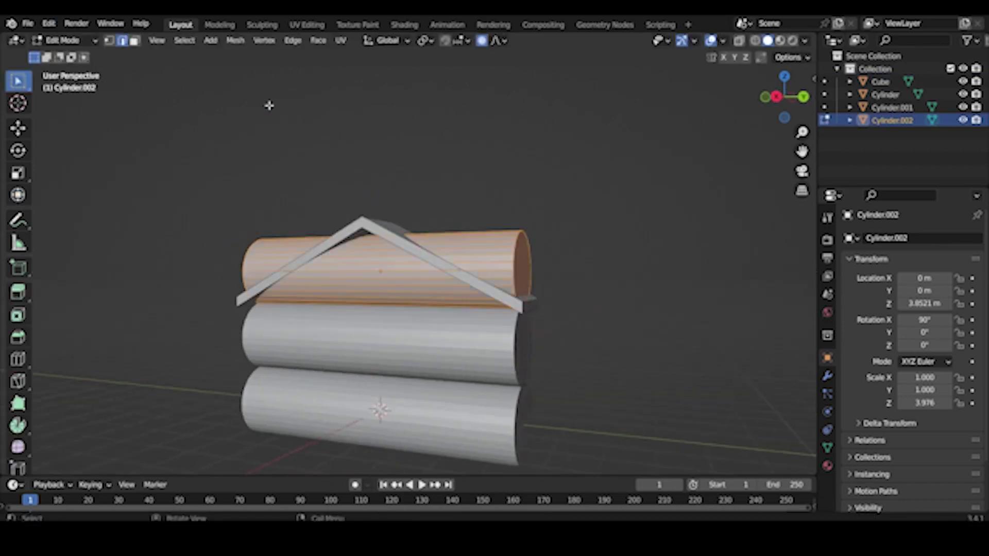
{"action": "left_click", "coordinate": [134, 41]}
{"action": "key", "text": "alt+a"}
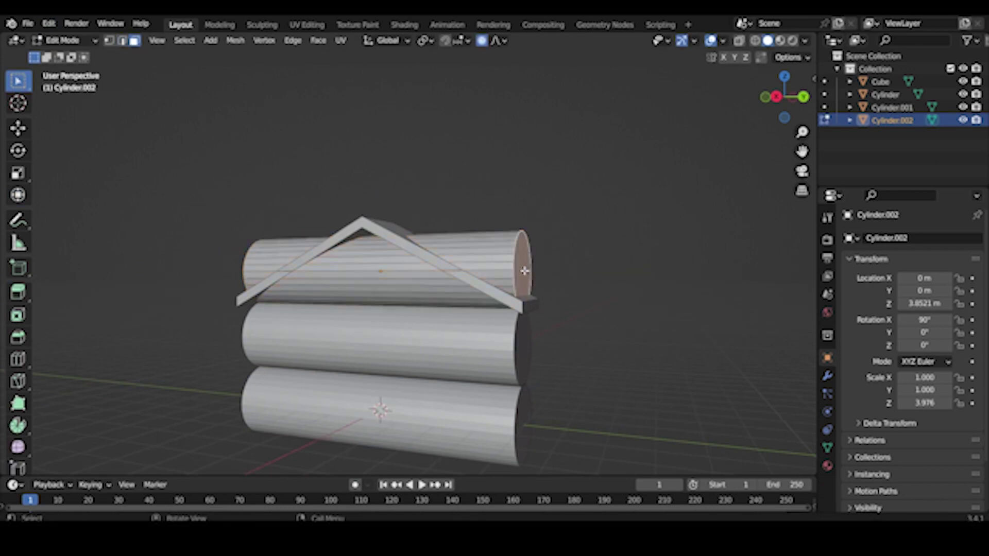
{"action": "middle_click_drag", "start_coordinate": [530, 276], "coordinate": [58, 241]}
{"action": "left_click", "coordinate": [18, 194]}
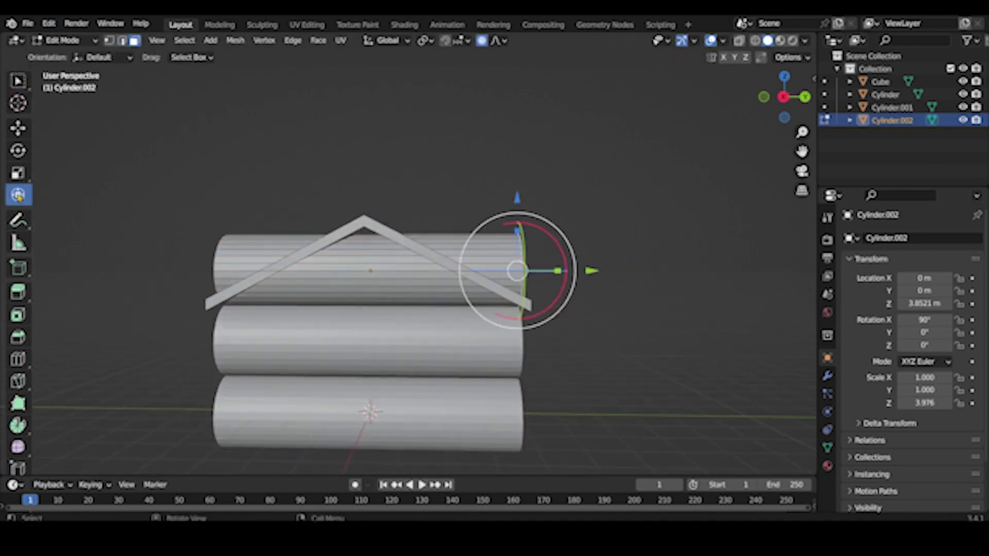
{"action": "left_click_drag", "start_coordinate": [559, 277], "coordinate": [518, 273]}
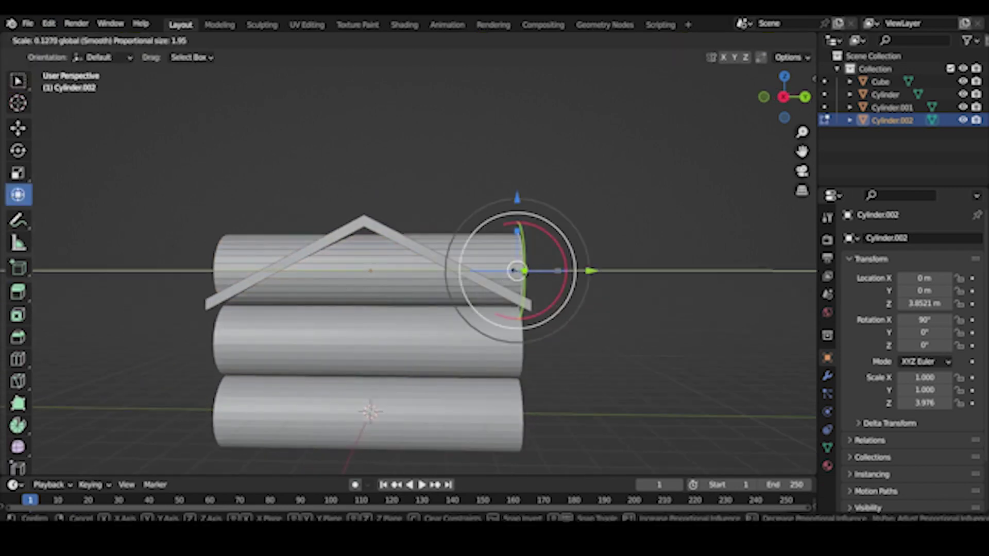
{"action": "middle_click_drag", "start_coordinate": [518, 273], "coordinate": [494, 318]}
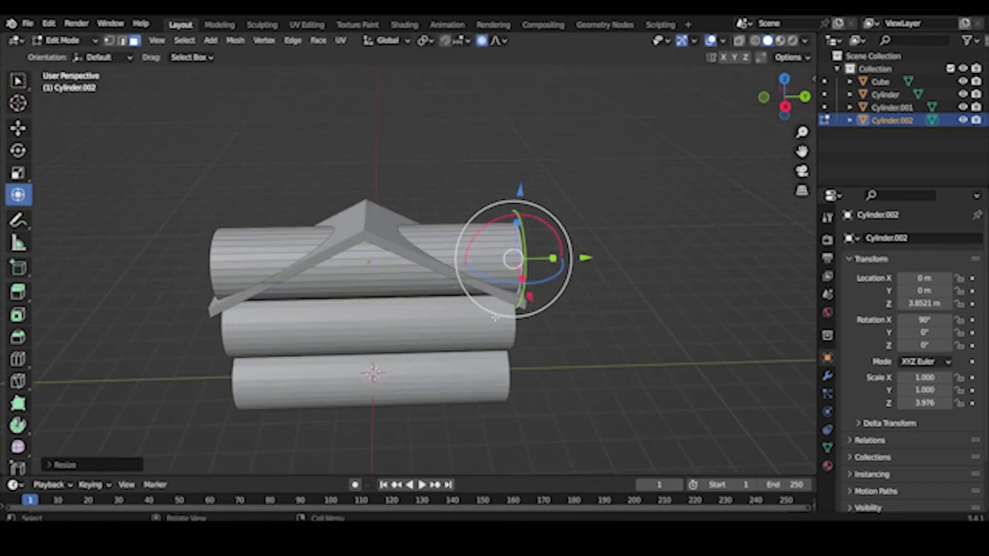
{"action": "left_click_drag", "start_coordinate": [579, 257], "coordinate": [462, 256]}
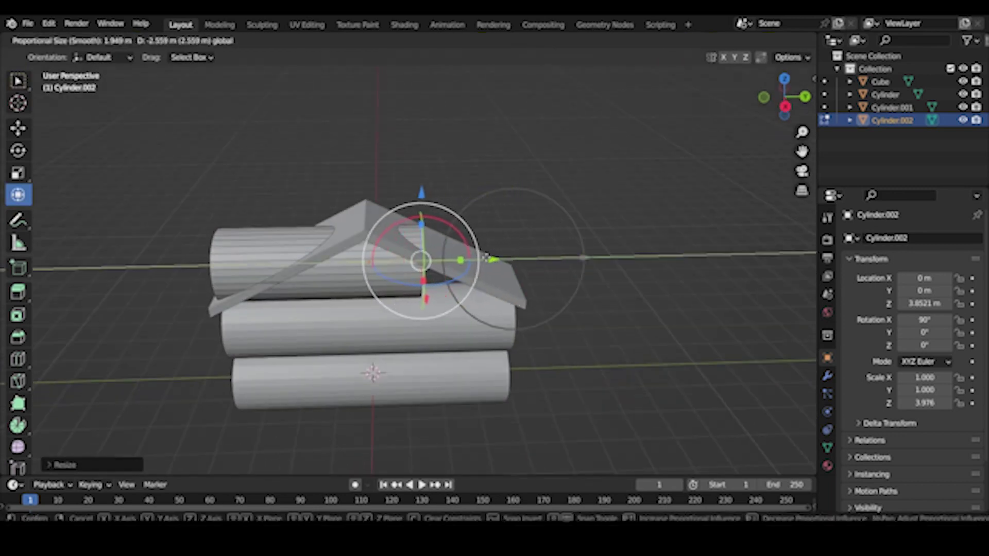
{"action": "mouse_move", "coordinate": [463, 256]}
{"action": "middle_mouse_down"}
{"action": "mouse_move", "coordinate": [427, 322]}
{"action": "mouse_move", "coordinate": [464, 278]}
{"action": "middle_mouse_up"}
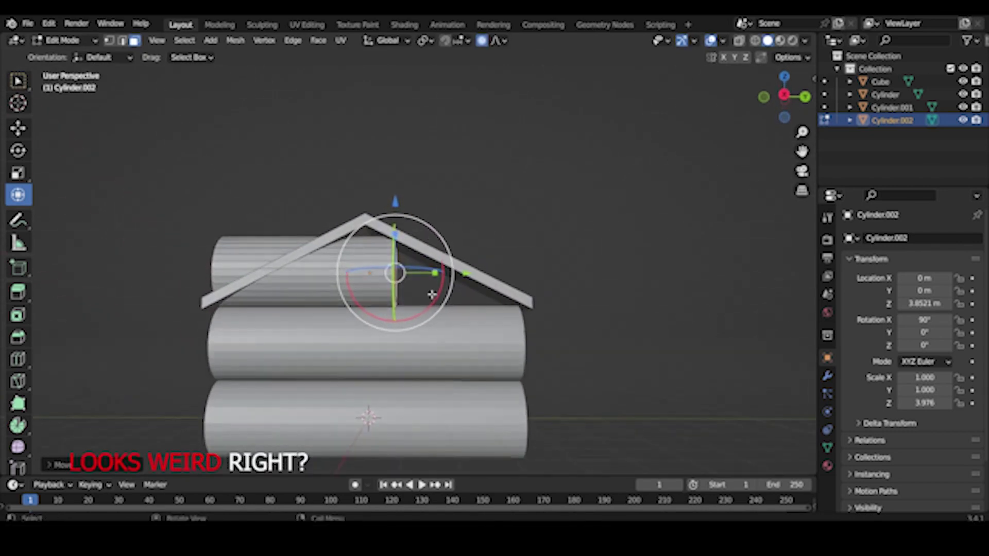
{"action": "left_click_drag", "start_coordinate": [451, 273], "coordinate": [581, 274]}
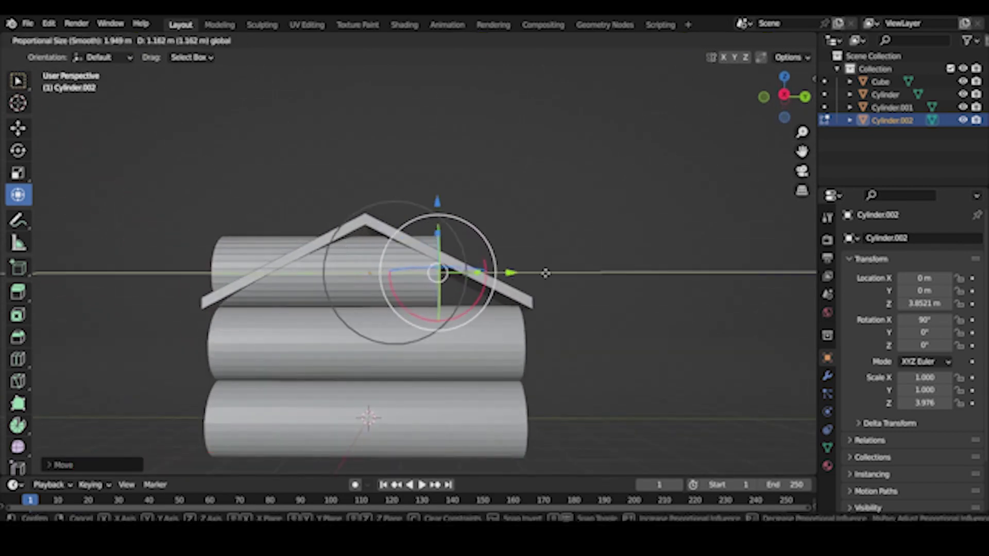
{"action": "left_click", "coordinate": [601, 364]}
Select the top log's end face and try a Shear on it, then cancel
{"action": "key", "text": "shift+a"}
{"action": "key", "text": "space"}
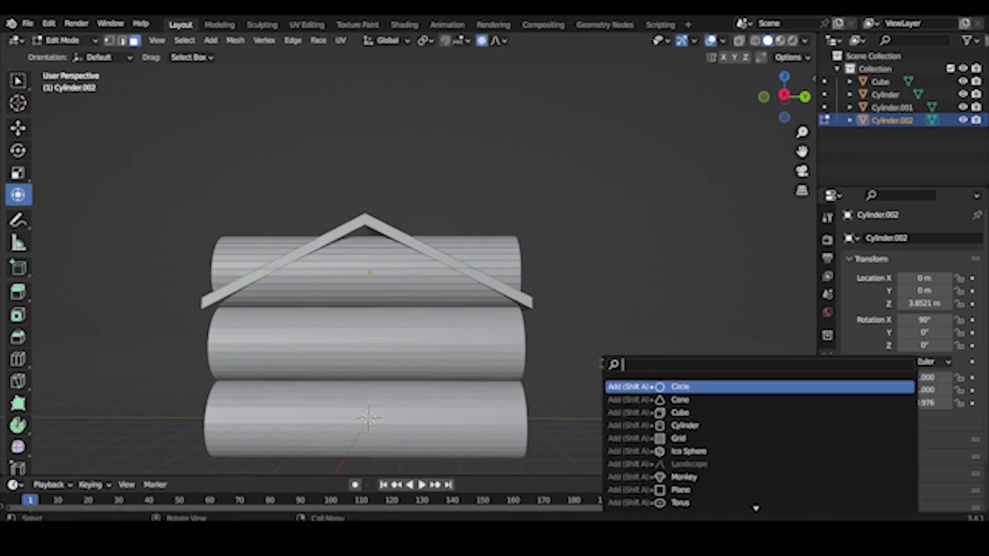
{"action": "type", "text": "sh"}
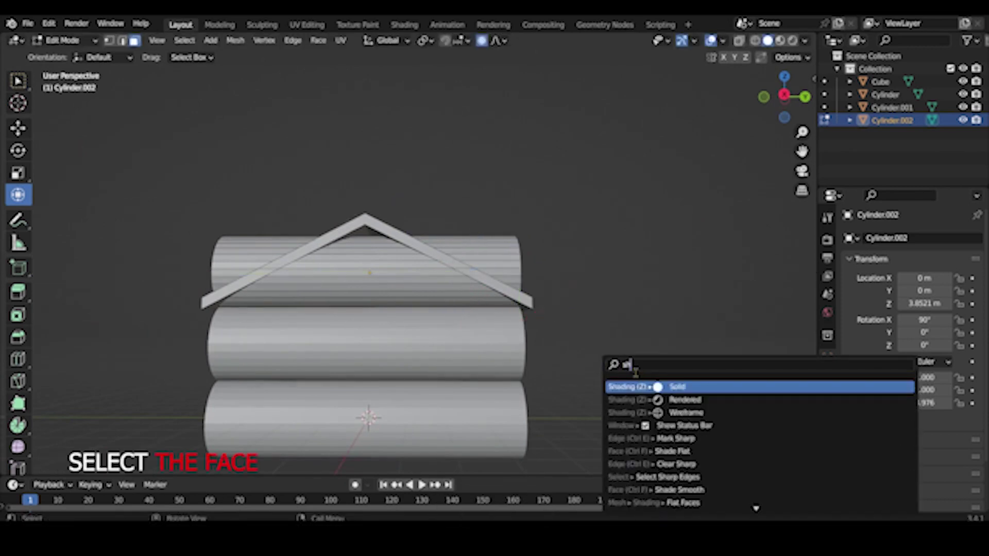
{"action": "type", "text": "ea"}
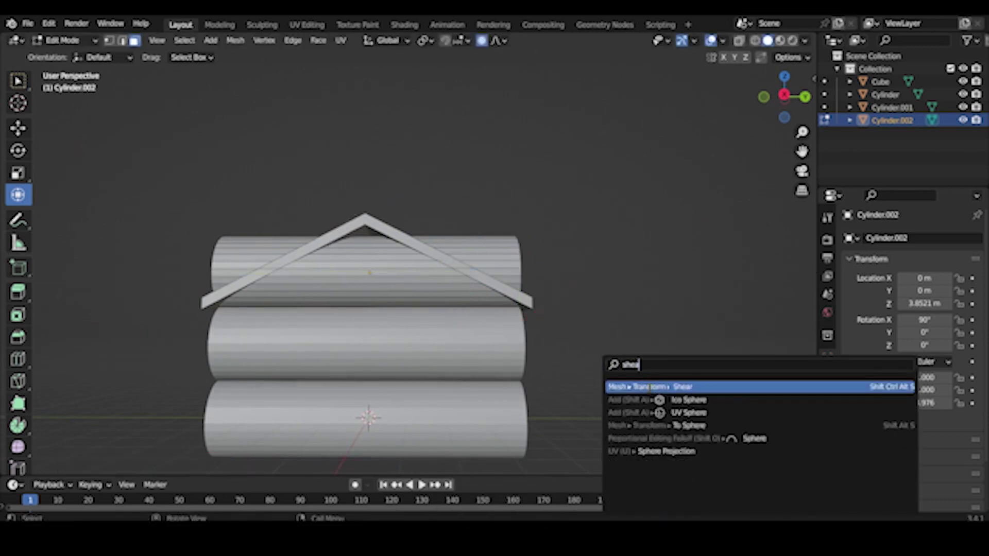
{"action": "key", "text": "Return"}
{"action": "mouse_move", "coordinate": [518, 274]}
{"action": "middle_mouse_down"}
{"action": "mouse_move", "coordinate": [522, 254]}
{"action": "mouse_move", "coordinate": [454, 312]}
{"action": "mouse_move", "coordinate": [460, 264]}
{"action": "middle_mouse_up"}
{"action": "left_click", "coordinate": [522, 258]}
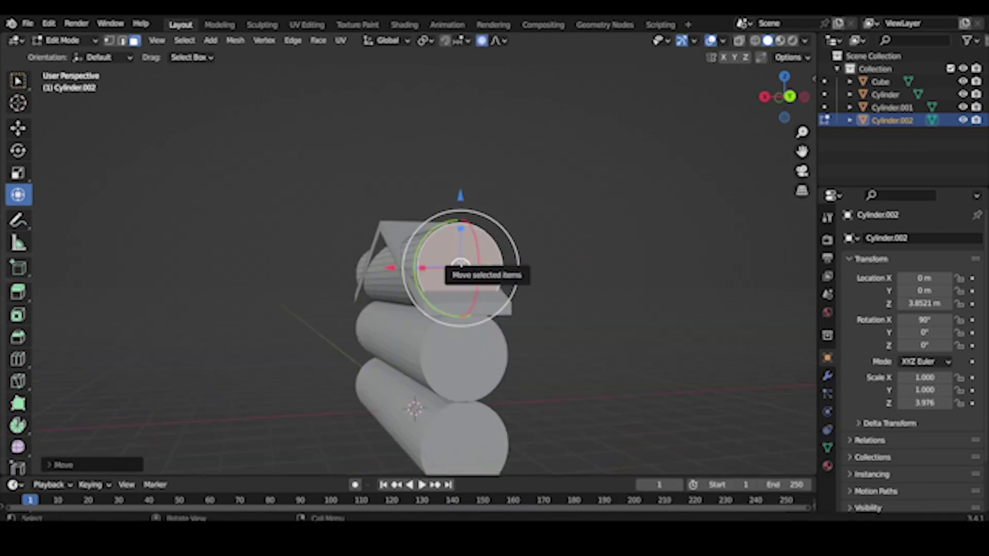
{"action": "key", "text": "F3"}
{"action": "left_click", "coordinate": [612, 281]}
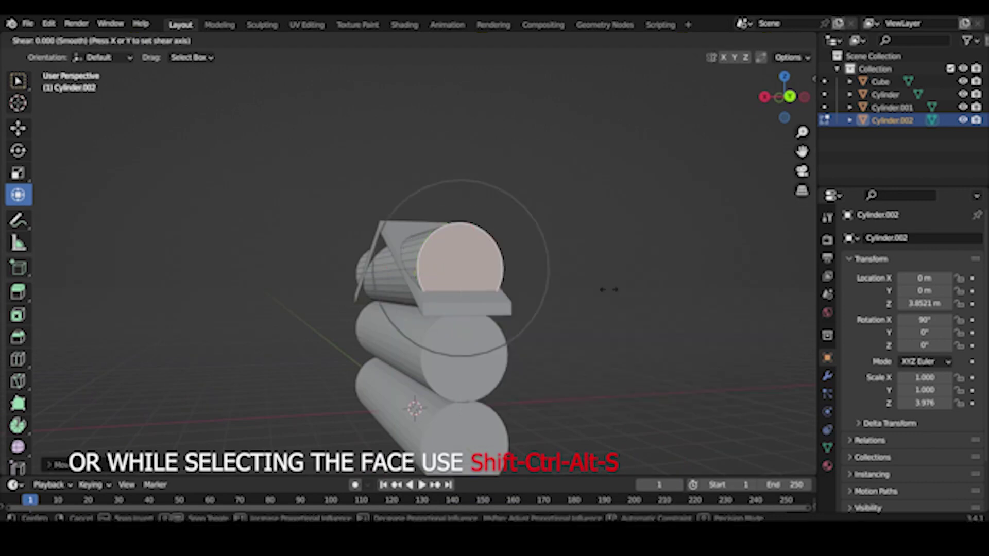
{"action": "right_click", "coordinate": [521, 282]}
Shear the top log's right end and shift it sideways to follow the roof slope
{"action": "middle_click_drag", "start_coordinate": [520, 282], "coordinate": [533, 275]}
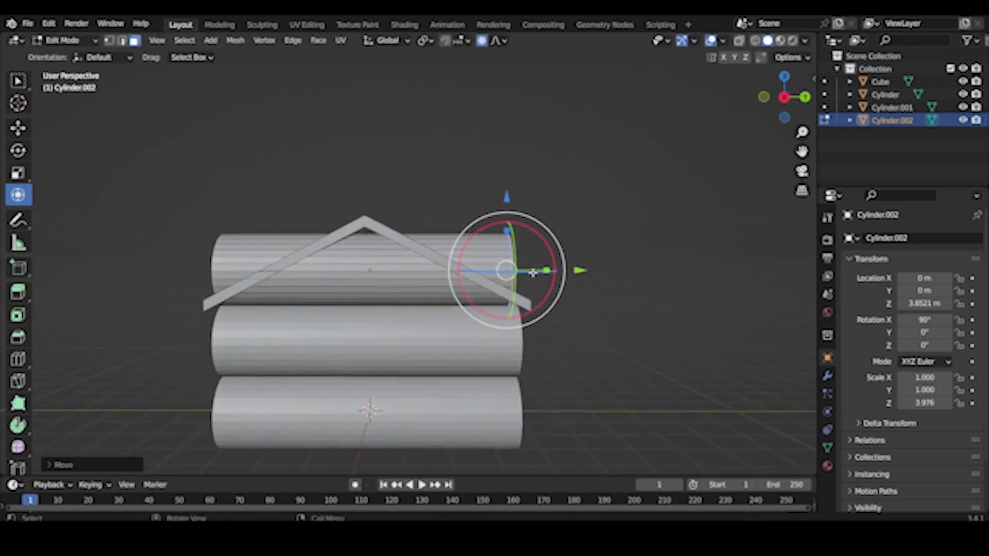
{"action": "key", "text": "F3"}
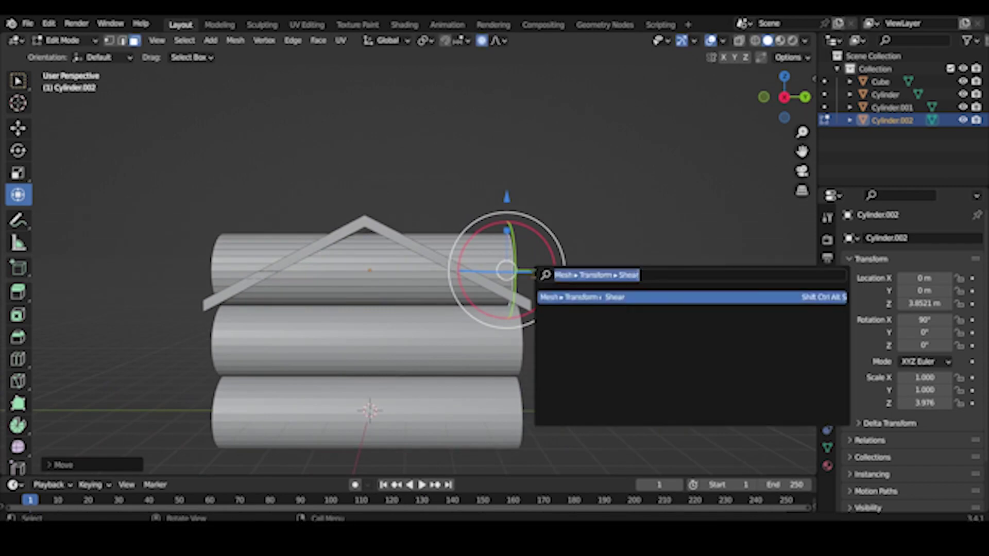
{"action": "key", "text": "Return"}
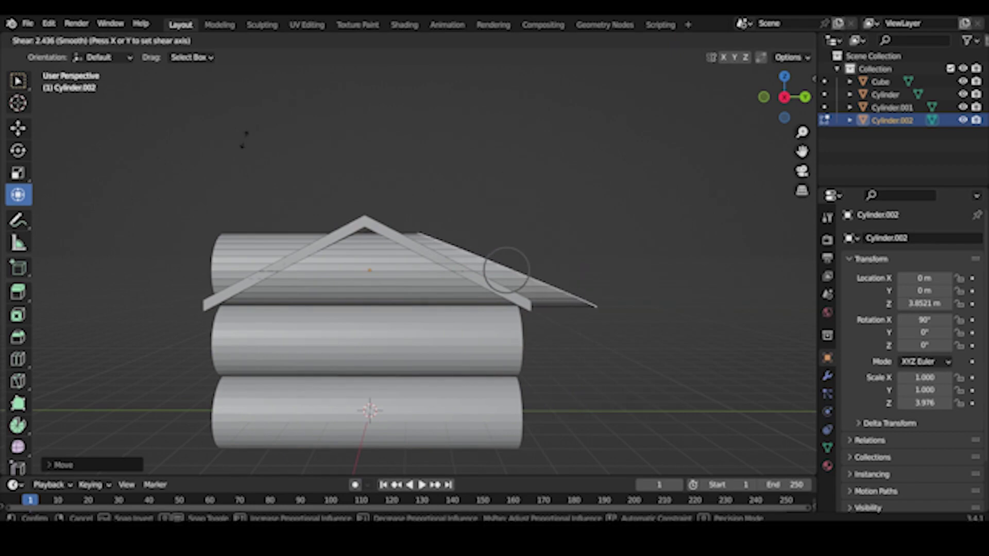
{"action": "left_click", "coordinate": [88, 319]}
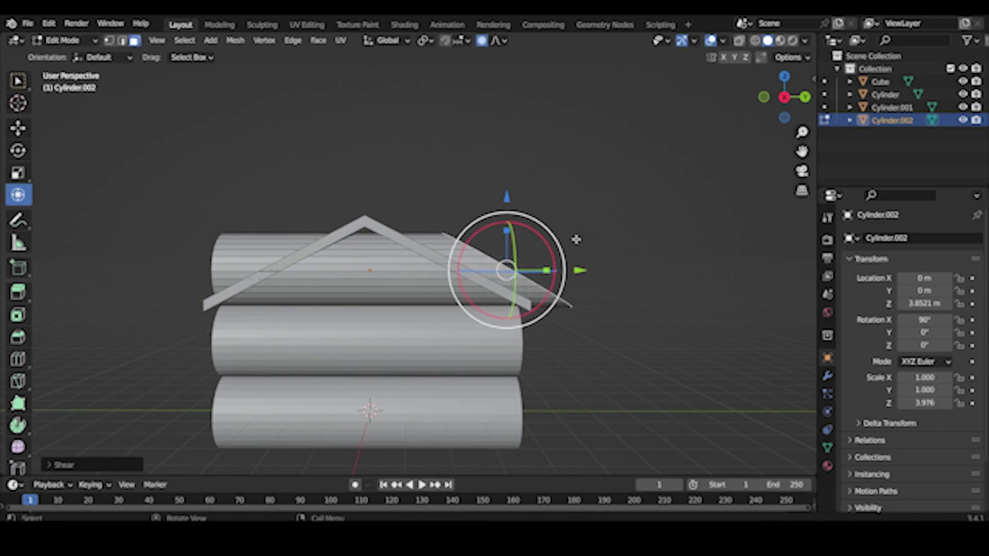
{"action": "left_click_drag", "start_coordinate": [579, 272], "coordinate": [530, 274]}
{"action": "mouse_move", "coordinate": [530, 274]}
{"action": "middle_mouse_down"}
{"action": "mouse_move", "coordinate": [283, 362]}
{"action": "mouse_move", "coordinate": [132, 351]}
{"action": "mouse_move", "coordinate": [141, 323]}
{"action": "mouse_move", "coordinate": [199, 322]}
{"action": "mouse_move", "coordinate": [256, 285]}
{"action": "middle_mouse_up"}
Select the top log's left end cap and start a Shear on it
{"action": "left_click", "coordinate": [207, 282]}
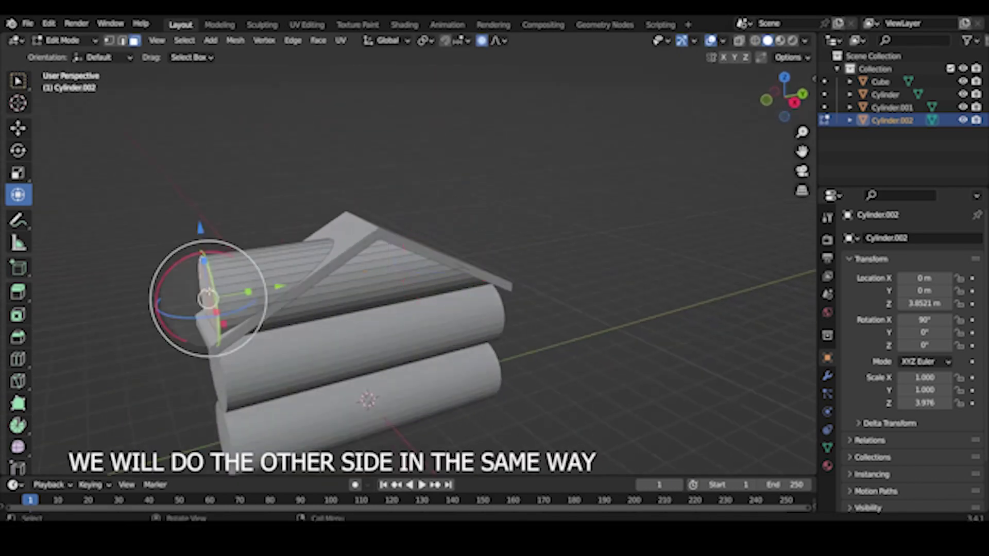
{"action": "key", "text": "F3"}
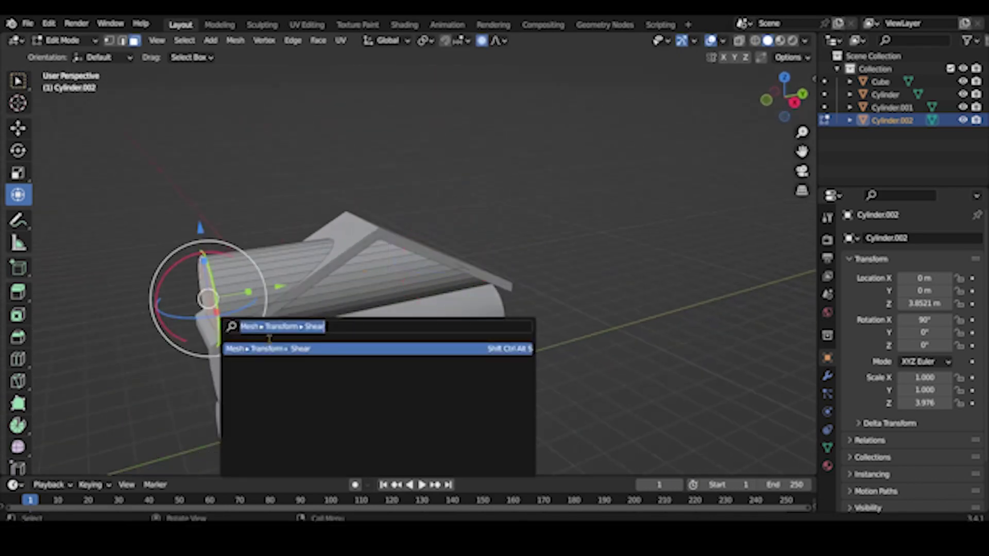
{"action": "key", "text": "Return"}
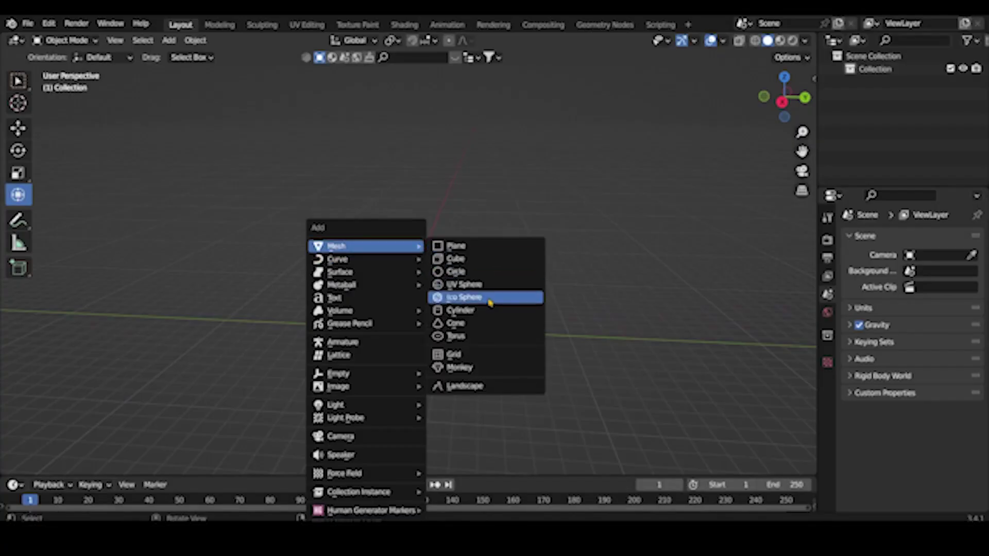
Add a cylinder, stretch it along Z to 2.616, view it from the right side, and enter Edit Mode
{"action": "left_click", "coordinate": [490, 311]}
{"action": "key", "text": "s"}
{"action": "key", "text": "z"}
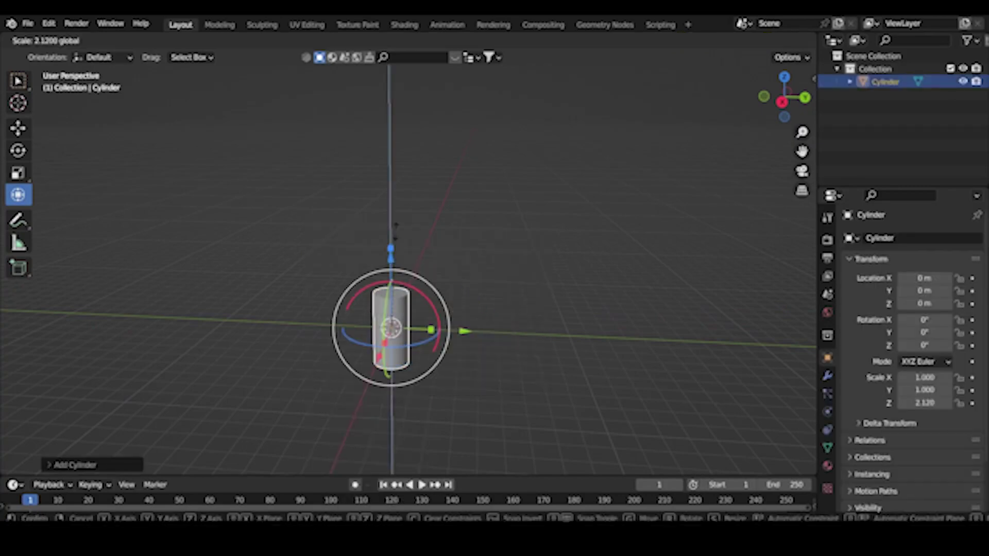
{"action": "left_click", "coordinate": [392, 232]}
{"action": "scroll", "coordinate": [390, 332], "scroll_direction": "up", "scroll_amount": 3}
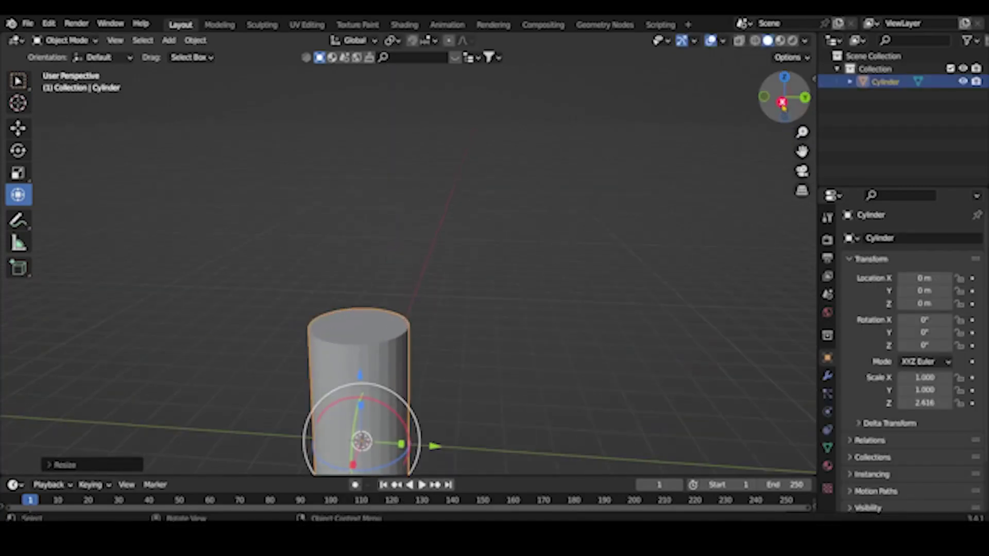
{"action": "left_click", "coordinate": [782, 102]}
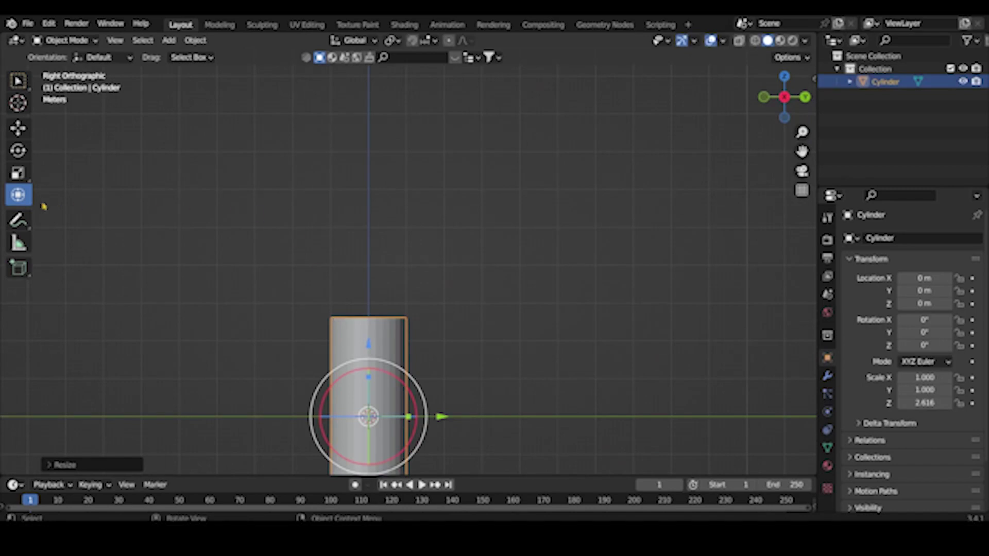
{"action": "key", "text": "Tab"}
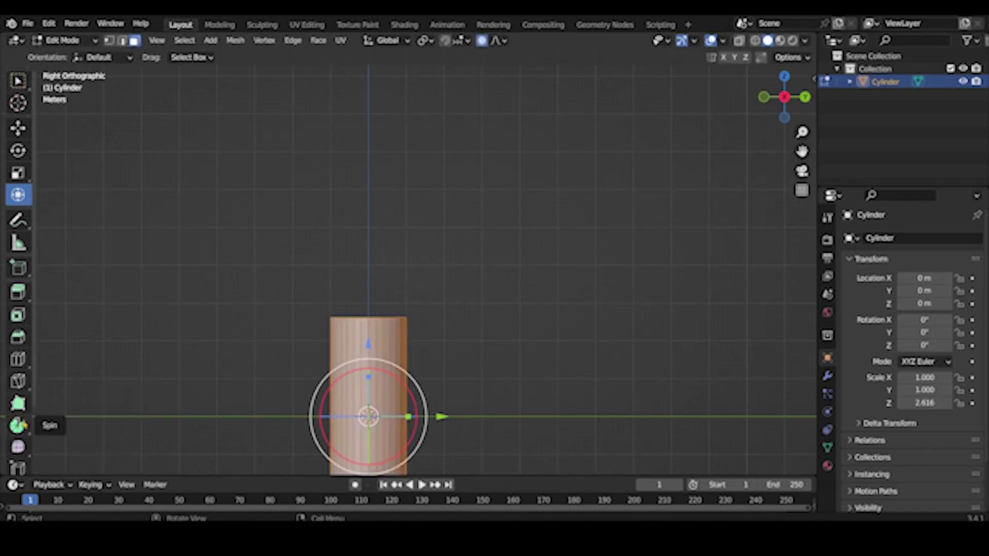
Pick the Spin tool set to the X axis and cancel a trial spin
{"action": "left_click", "coordinate": [17, 426]}
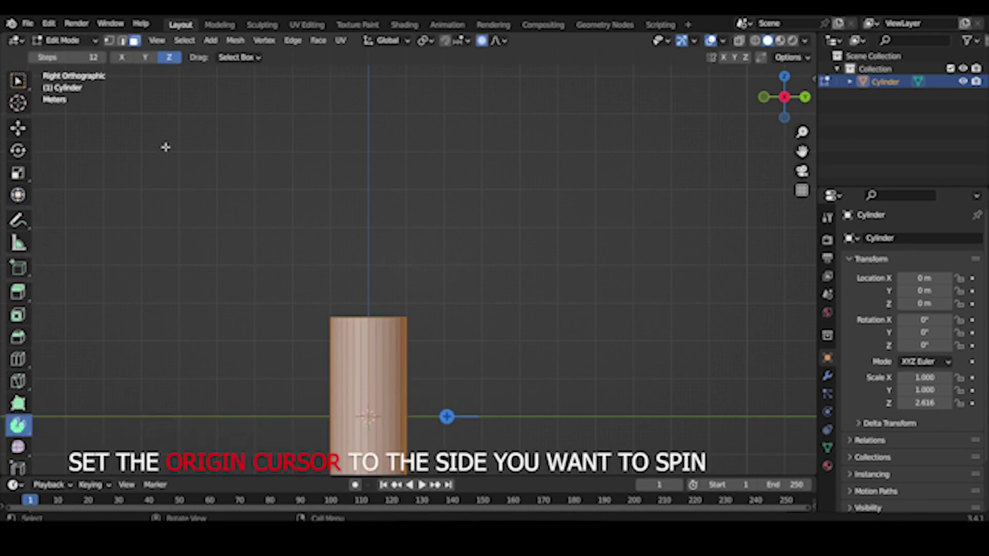
{"action": "left_click", "coordinate": [18, 103]}
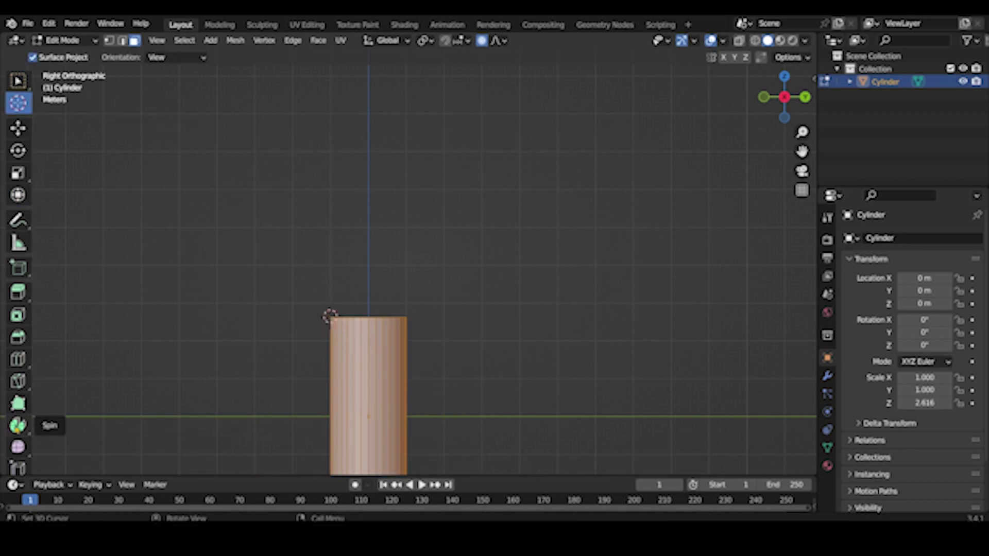
{"action": "left_click", "coordinate": [18, 426]}
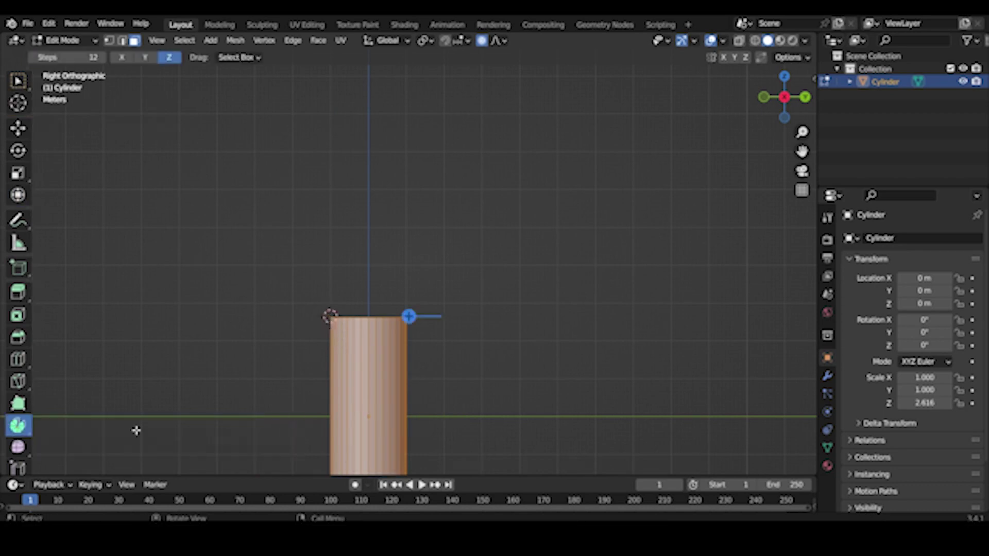
{"action": "left_click", "coordinate": [122, 58]}
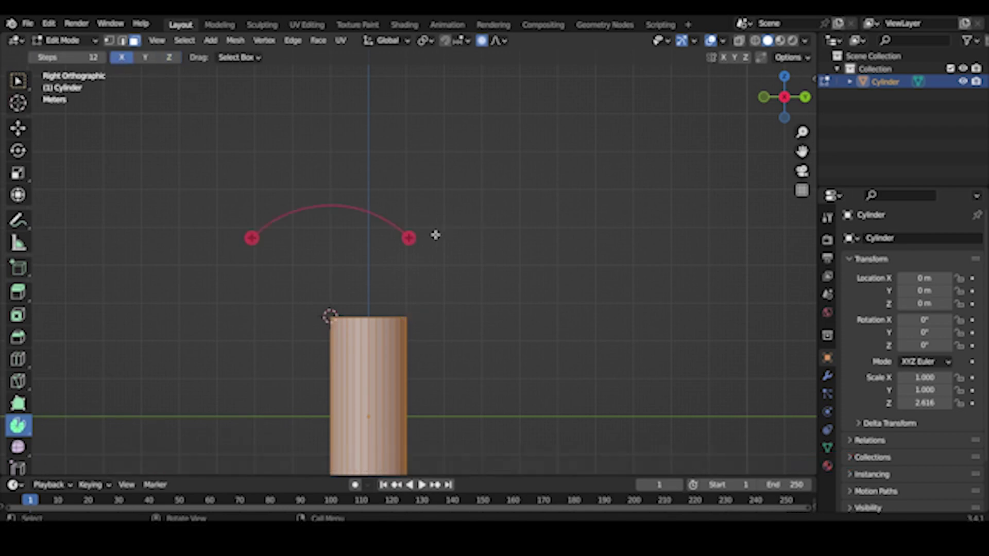
{"action": "left_click_drag", "start_coordinate": [408, 237], "coordinate": [394, 223]}
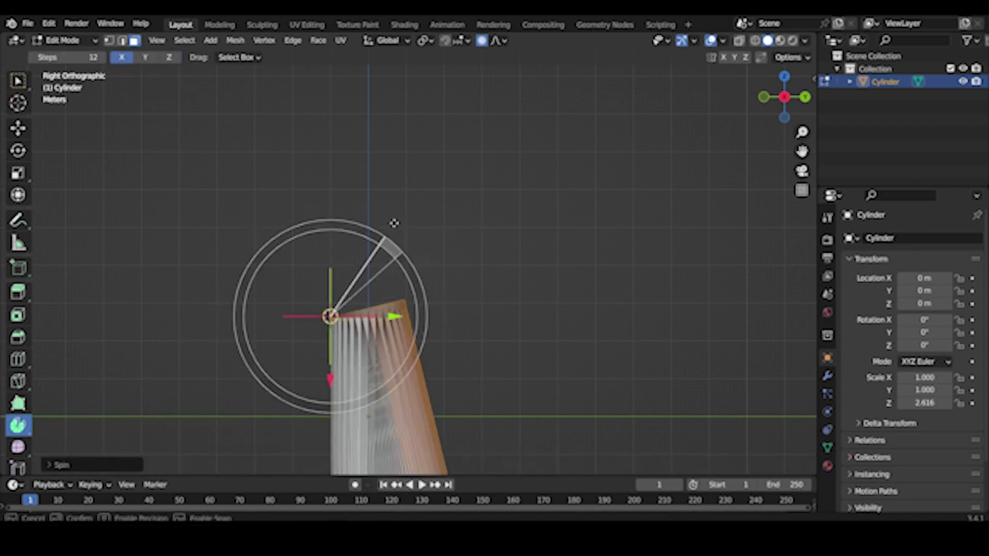
{"action": "key", "text": "Escape"}
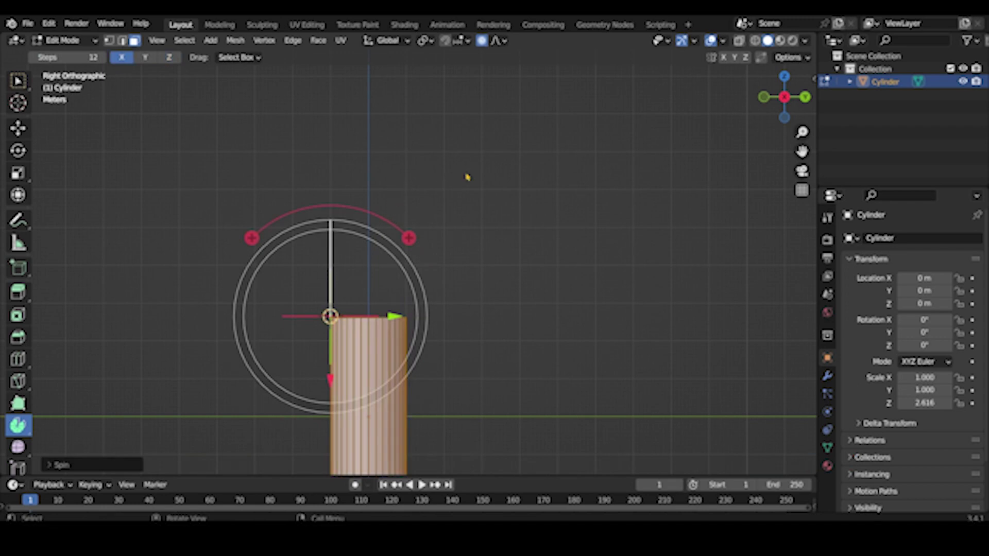
Re-enter Edit Mode and sweep the cylinder top 180° around X into an arc
{"action": "key", "text": "Tab"}
{"action": "middle_click_drag", "start_coordinate": [426, 209], "coordinate": [424, 209]}
{"action": "key", "text": "Tab"}
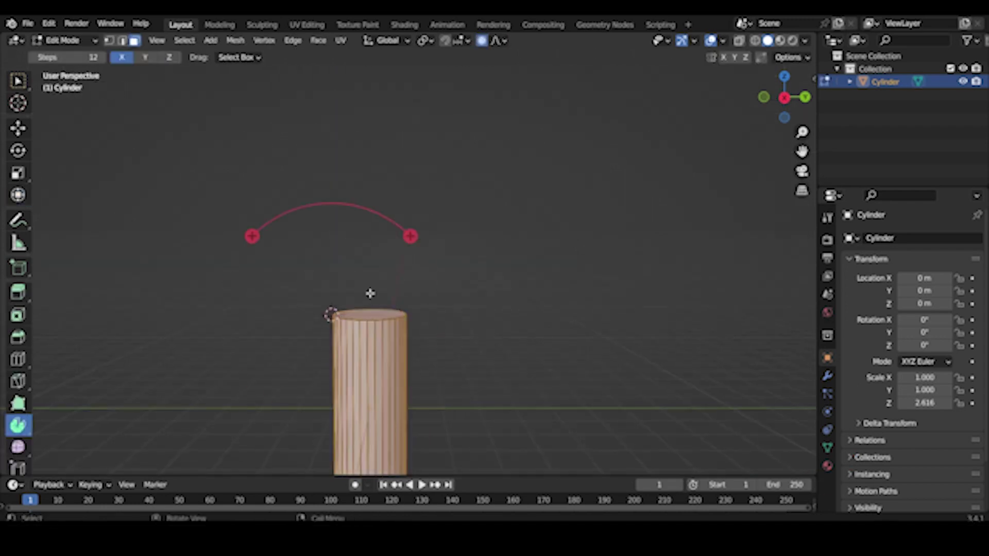
{"action": "mouse_move", "coordinate": [402, 271]}
{"action": "middle_mouse_down"}
{"action": "mouse_move", "coordinate": [372, 287]}
{"action": "mouse_move", "coordinate": [397, 213]}
{"action": "middle_mouse_up"}
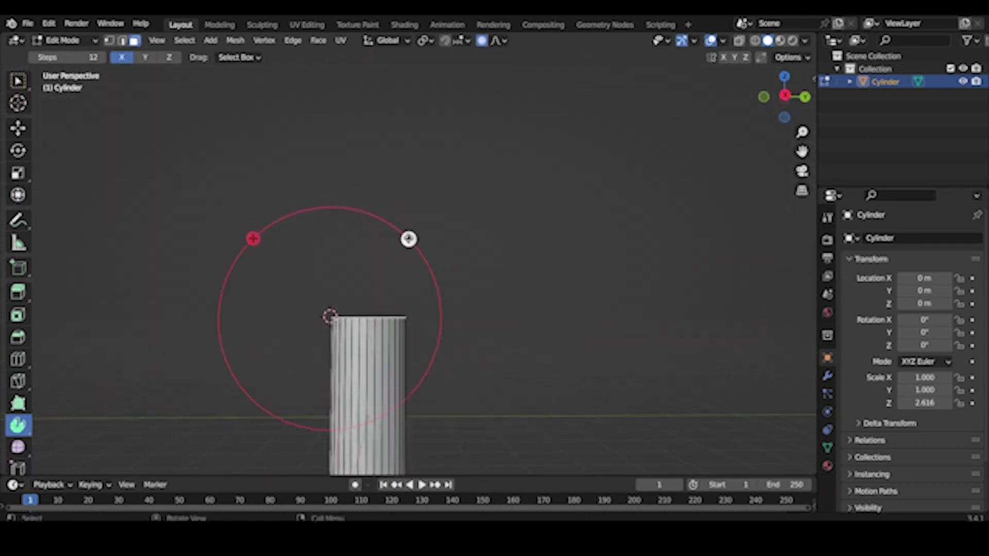
{"action": "mouse_move", "coordinate": [408, 238]}
{"action": "left_mouse_down"}
{"action": "mouse_move", "coordinate": [393, 221]}
{"action": "mouse_move", "coordinate": [311, 212]}
{"action": "mouse_move", "coordinate": [230, 285]}
{"action": "mouse_move", "coordinate": [254, 466]}
{"action": "mouse_move", "coordinate": [230, 350]}
{"action": "mouse_move", "coordinate": [223, 473]}
{"action": "mouse_move", "coordinate": [217, 457]}
{"action": "mouse_move", "coordinate": [216, 424]}
{"action": "mouse_move", "coordinate": [241, 496]}
{"action": "mouse_move", "coordinate": [203, 455]}
{"action": "left_mouse_up"}
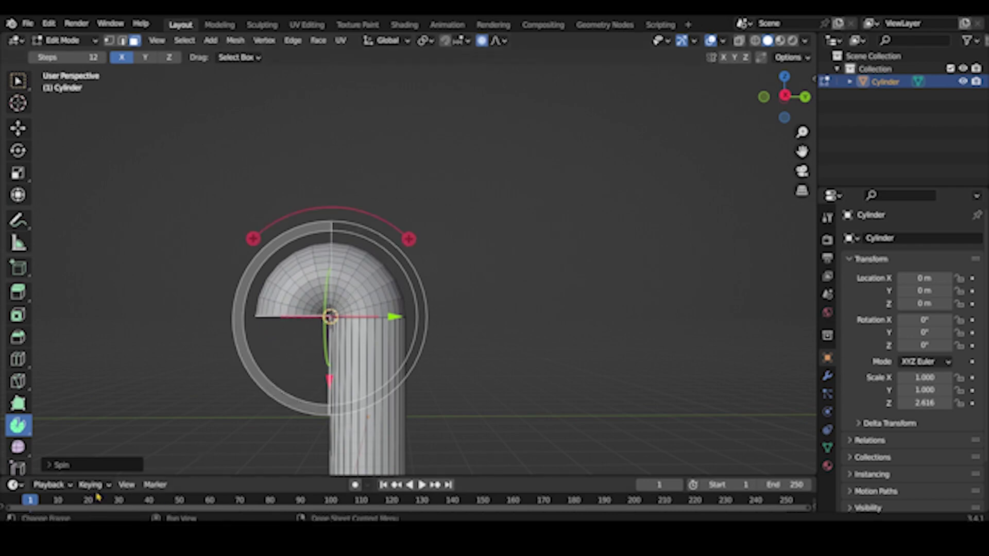
Set the spin's Steps to 117 in the operator panel and return to Object Mode
{"action": "left_click", "coordinate": [98, 465]}
{"action": "mouse_move", "coordinate": [164, 325]}
{"action": "left_mouse_down"}
{"action": "mouse_move", "coordinate": [129, 326]}
{"action": "mouse_move", "coordinate": [289, 326]}
{"action": "mouse_move", "coordinate": [144, 325]}
{"action": "mouse_move", "coordinate": [154, 326]}
{"action": "left_mouse_up"}
{"action": "left_click", "coordinate": [208, 326]}
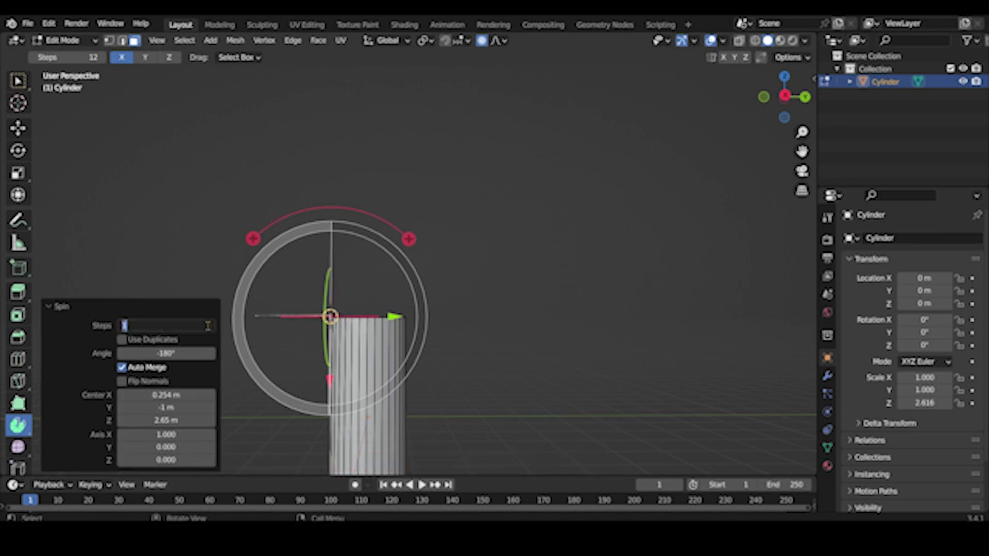
{"action": "key", "text": "Return"}
{"action": "left_click", "coordinate": [211, 326]}
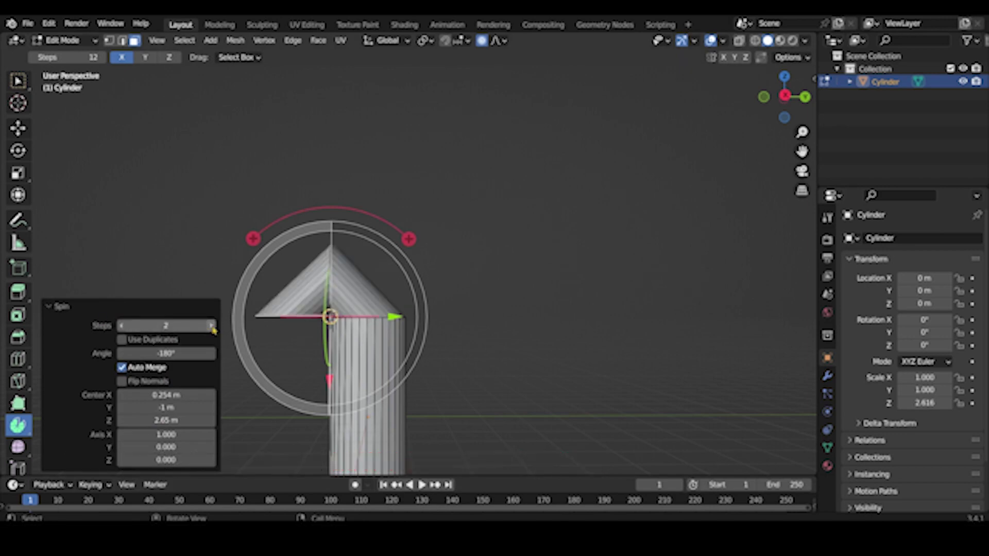
{"action": "left_click", "coordinate": [211, 325]}
{"action": "left_click", "coordinate": [211, 325]}
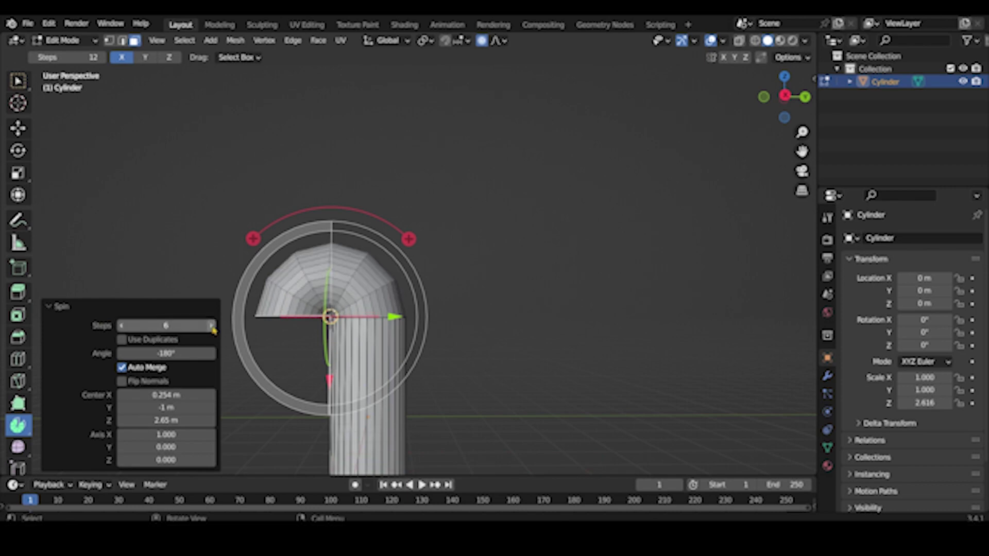
{"action": "left_click", "coordinate": [212, 326]}
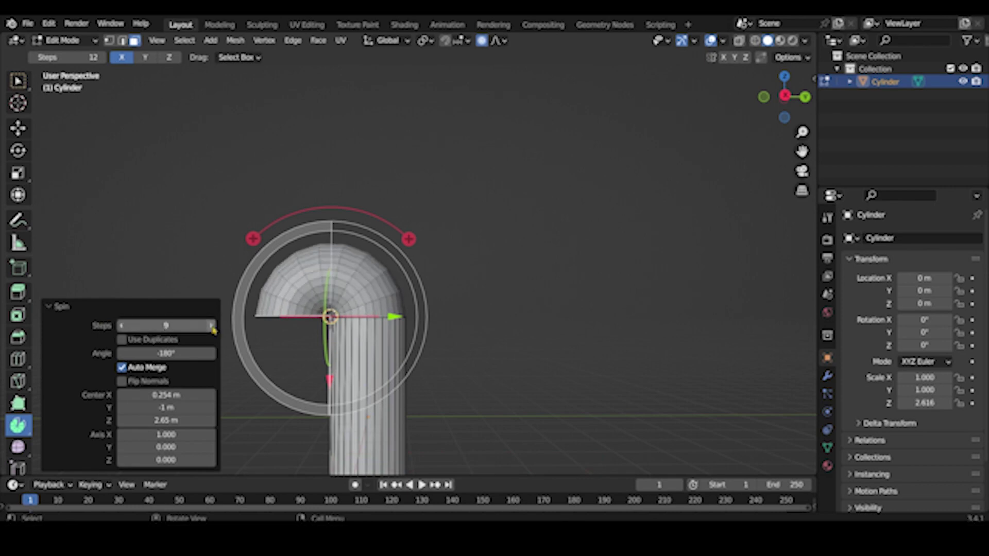
{"action": "left_click", "coordinate": [211, 326]}
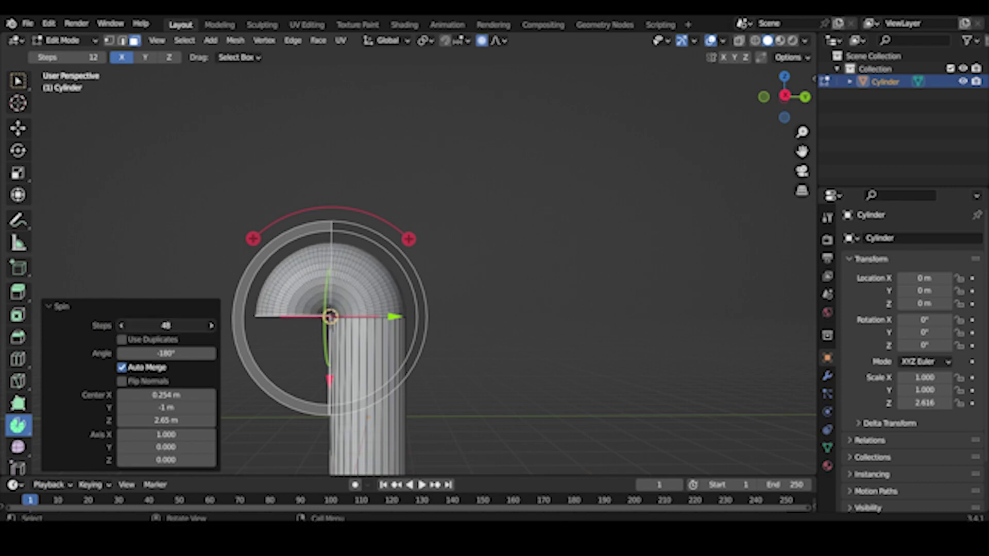
{"action": "left_click_drag", "start_coordinate": [165, 326], "coordinate": [185, 326]}
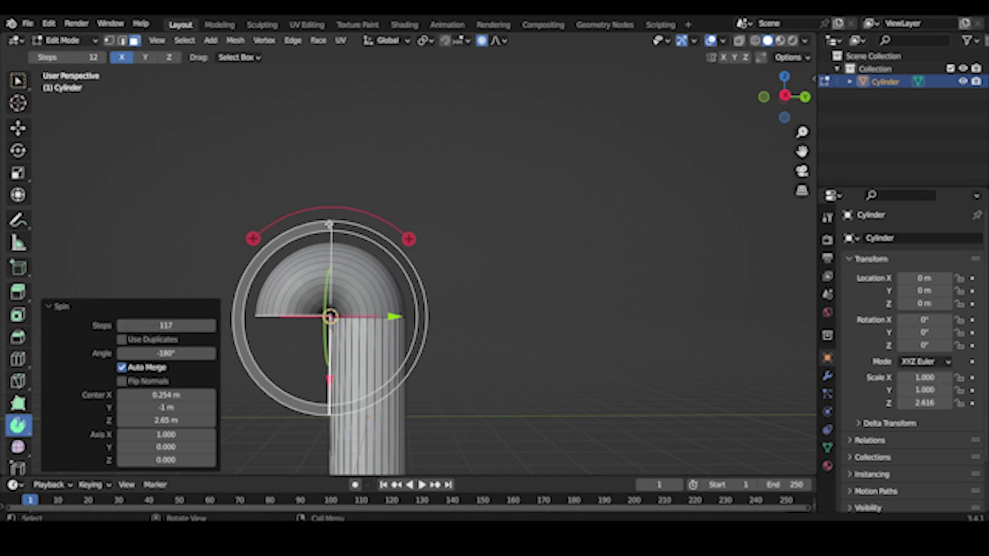
{"action": "key", "text": "Tab"}
{"action": "mouse_move", "coordinate": [483, 240]}
{"action": "middle_mouse_down"}
{"action": "mouse_move", "coordinate": [422, 262]}
{"action": "mouse_move", "coordinate": [245, 260]}
{"action": "mouse_move", "coordinate": [274, 277]}
{"action": "middle_mouse_up"}
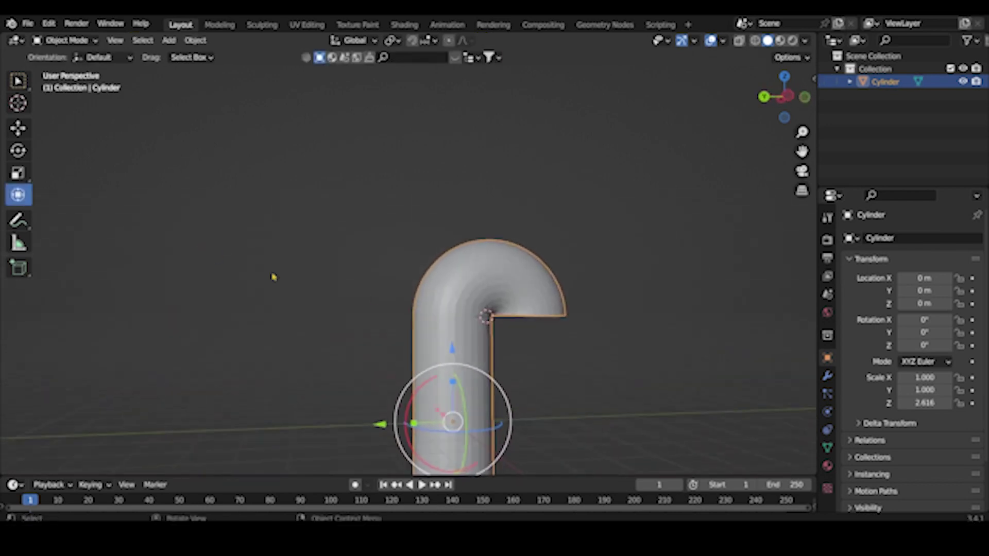
{"action": "scroll", "coordinate": [519, 336], "scroll_direction": "down", "scroll_amount": 2}
{"action": "middle_click_drag", "start_coordinate": [519, 335], "coordinate": [412, 325]}
{"action": "scroll", "coordinate": [349, 319], "scroll_direction": "up", "scroll_amount": 2}
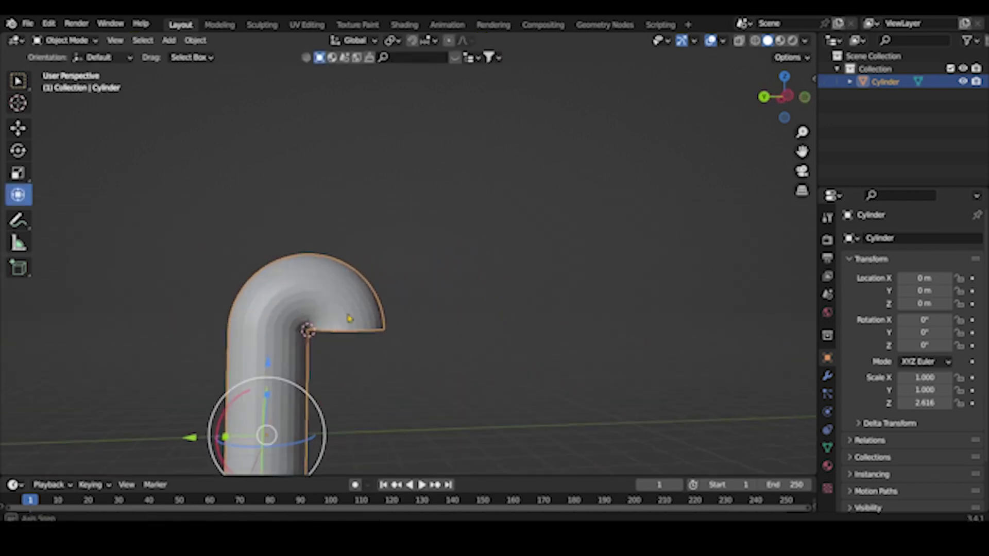
{"action": "mouse_move", "coordinate": [349, 319]}
{"action": "middle_mouse_down"}
{"action": "mouse_move", "coordinate": [263, 268]}
{"action": "mouse_move", "coordinate": [265, 316]}
{"action": "mouse_move", "coordinate": [442, 342]}
{"action": "mouse_move", "coordinate": [600, 327]}
{"action": "mouse_move", "coordinate": [490, 313]}
{"action": "mouse_move", "coordinate": [453, 330]}
{"action": "mouse_move", "coordinate": [508, 346]}
{"action": "middle_mouse_up"}
{"action": "key", "text": "Caps_Lock"}
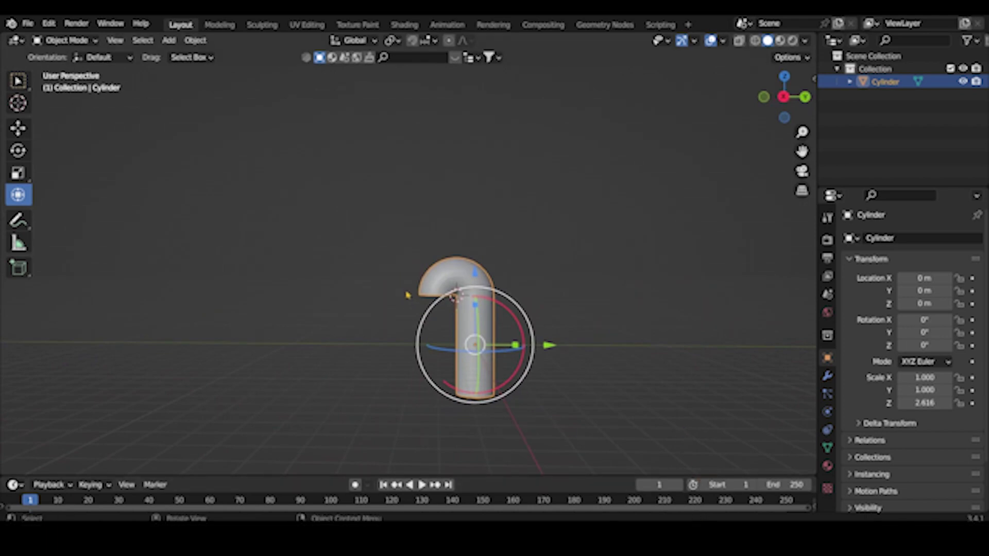
Switch to OBS Studio to stop the recording
{"action": "key", "text": "alt+Tab"}
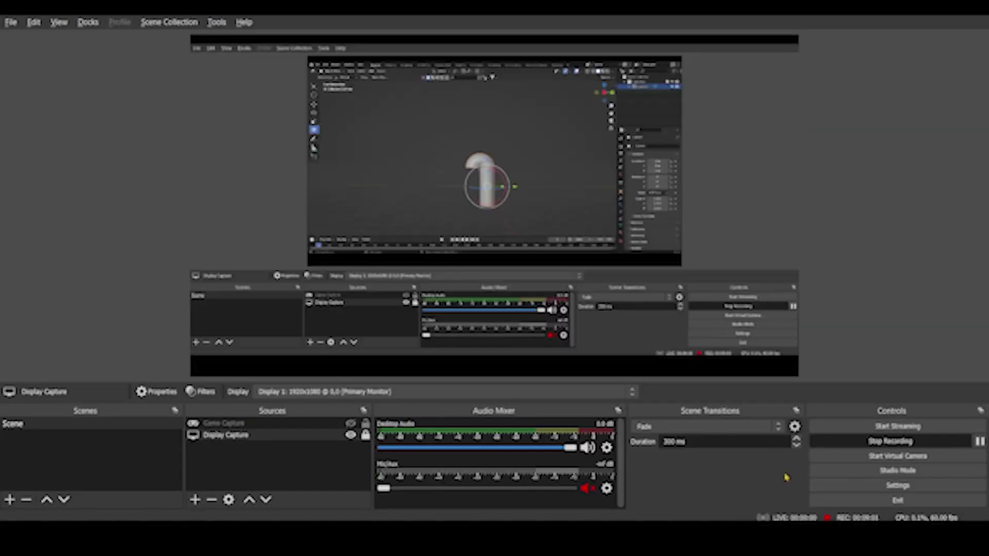